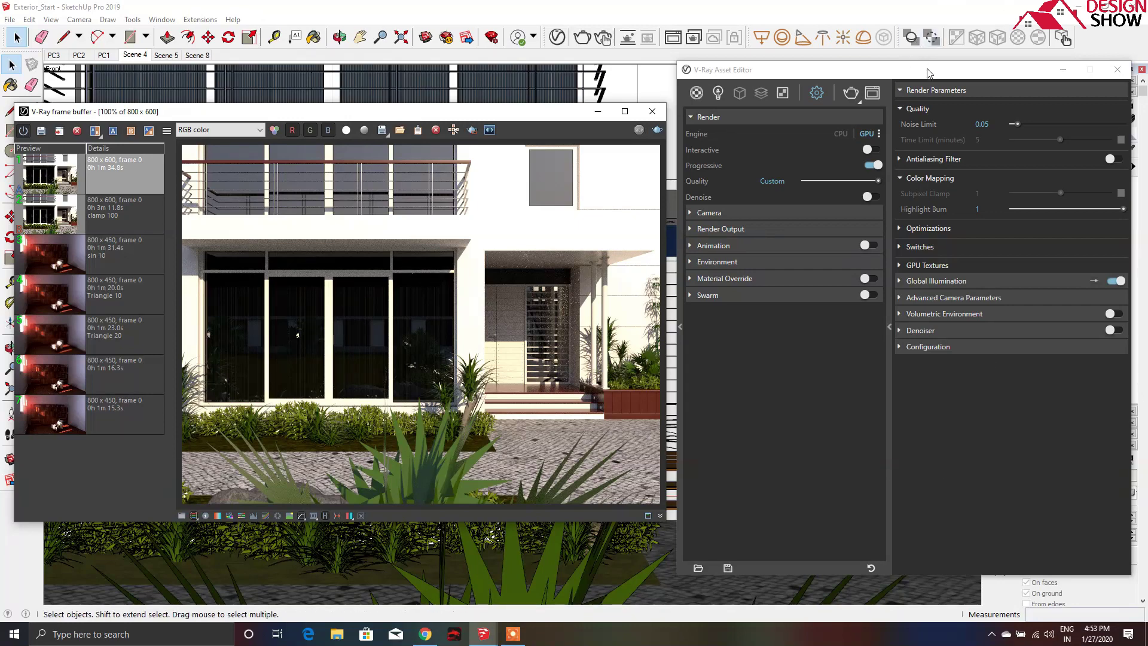
# Step: Move the V-Ray Asset Editor slightly left and up, beside the 800 x 600 house render
pyautogui.moveTo(926, 69); pyautogui.dragTo(908, 63)
# Step: Expand the Antialiasing Filter, Optimizations, Switches and GPU Textures rollouts, and turn on Interactive rendering
pyautogui.click(882, 84)
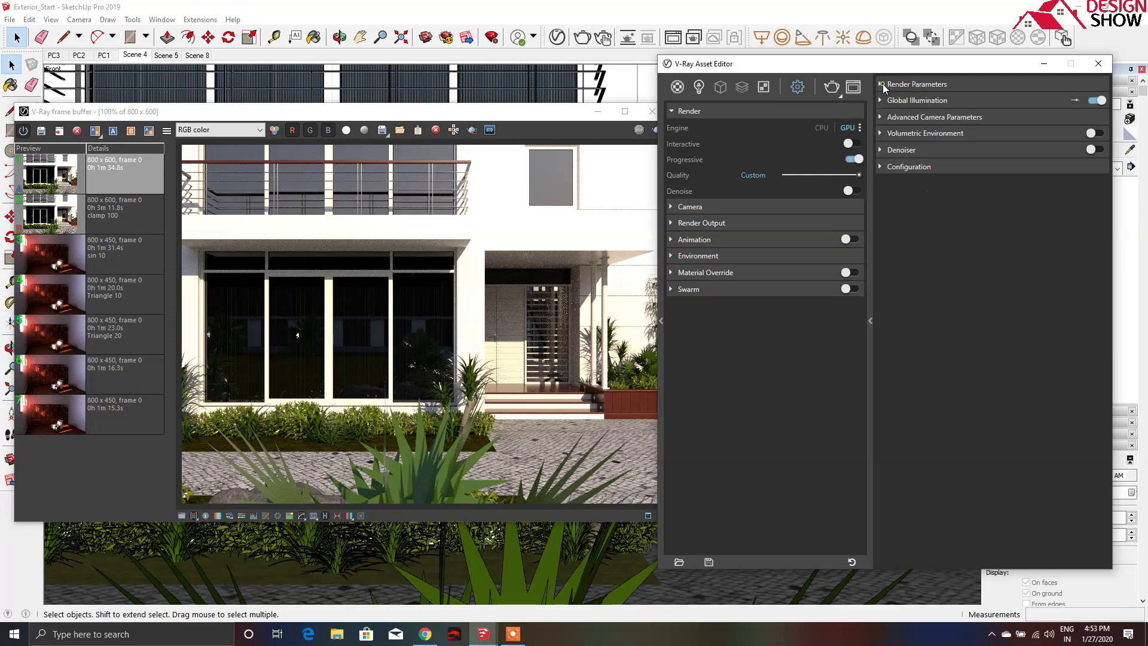
pyautogui.click(882, 84)
pyautogui.click(896, 152)
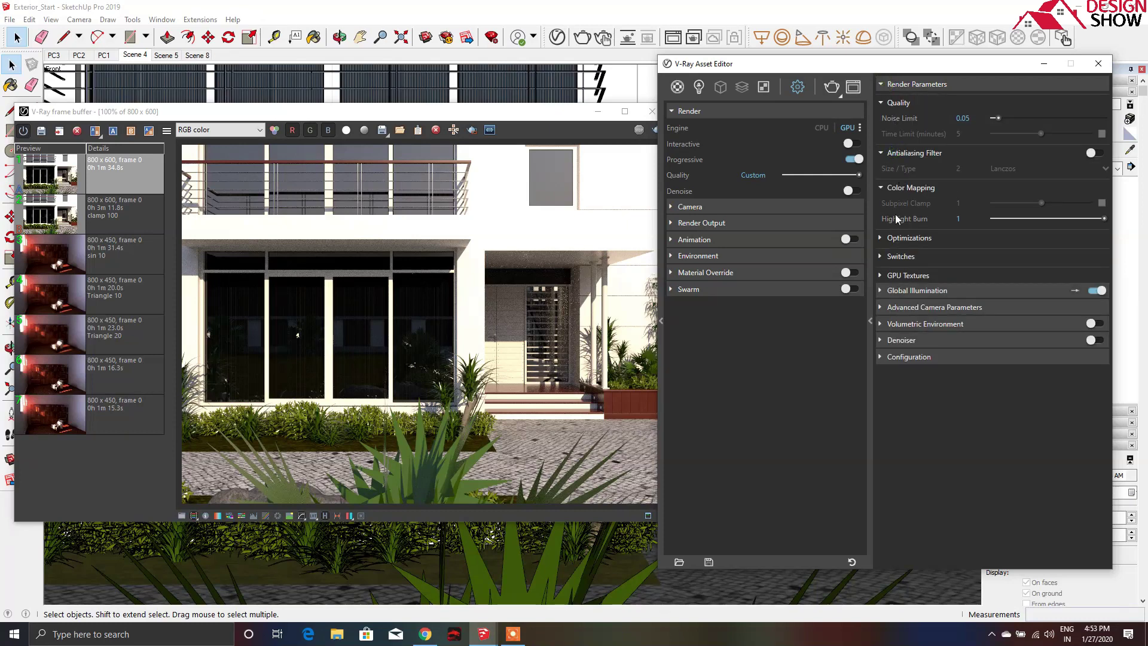
pyautogui.click(890, 238)
pyautogui.click(895, 359)
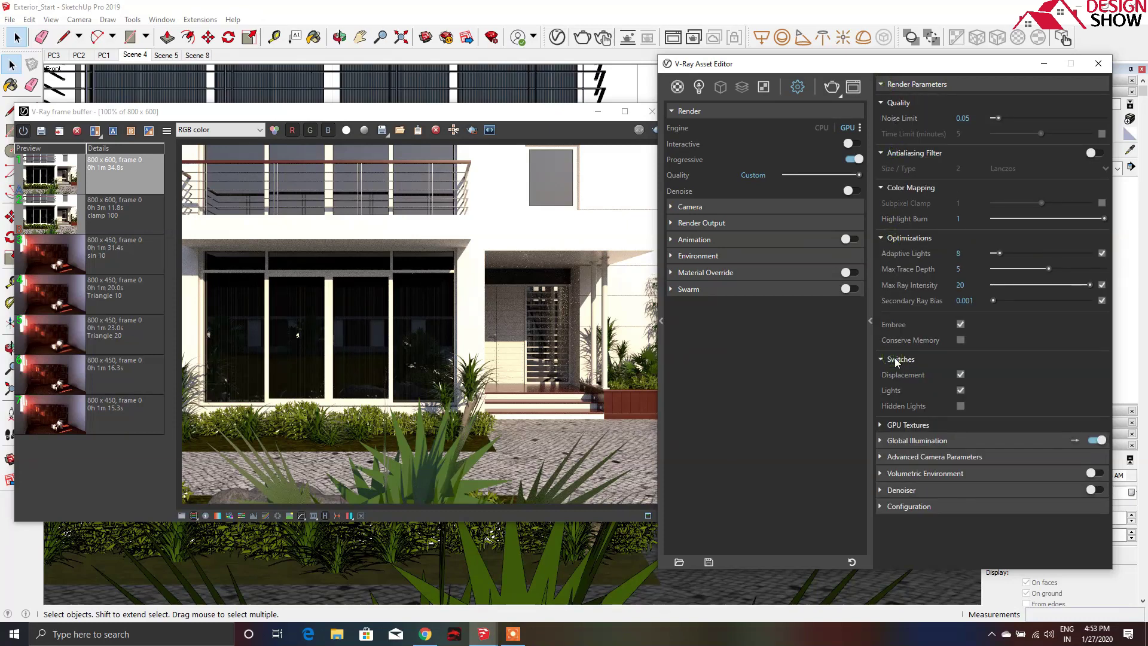
pyautogui.click(912, 425)
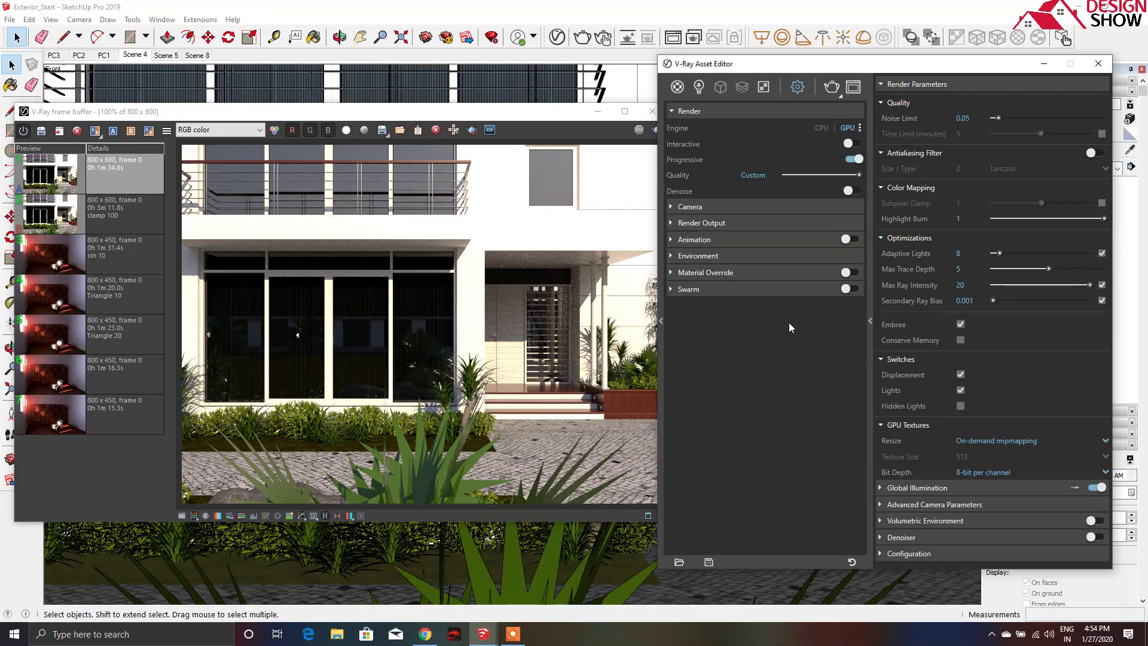
pyautogui.click(852, 144)
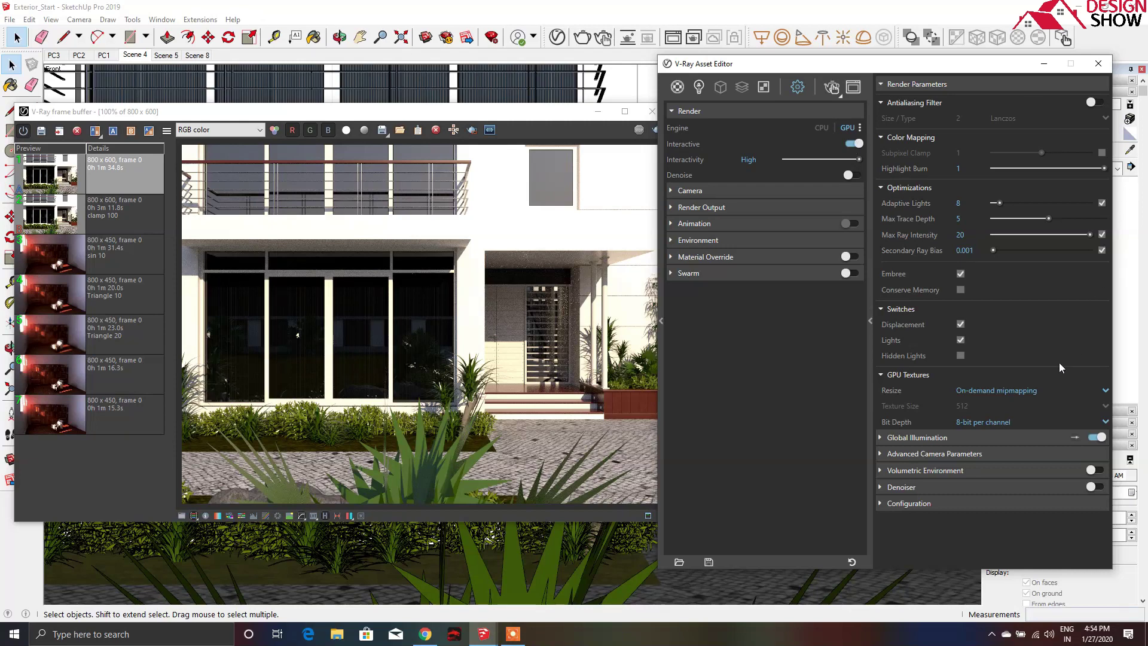
pyautogui.click(854, 144)
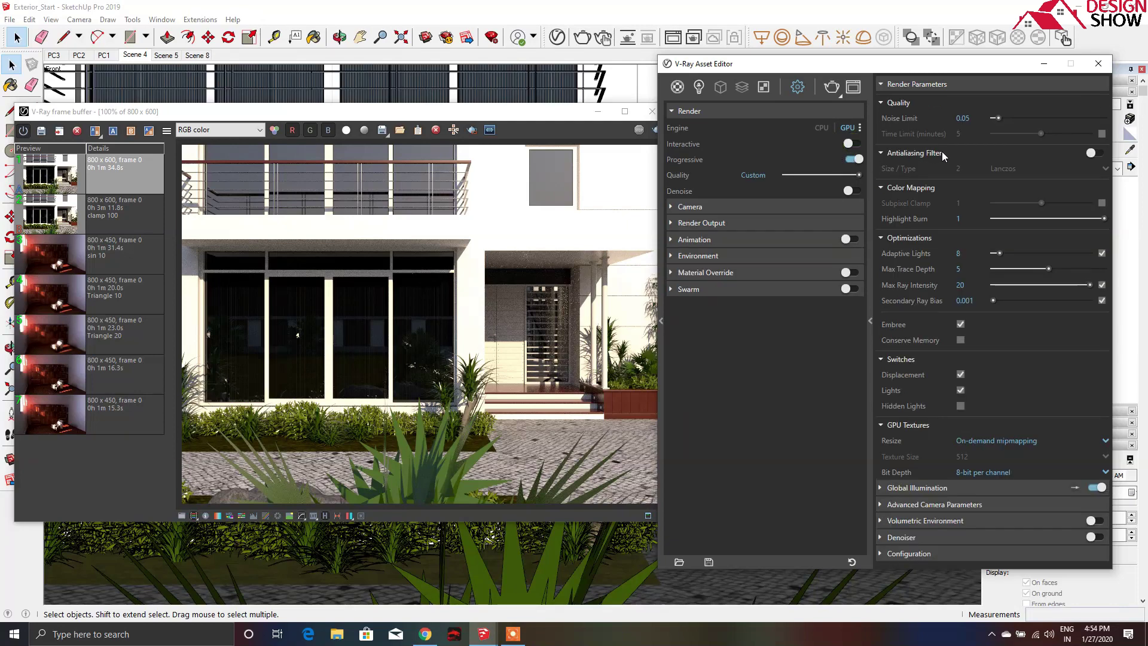
pyautogui.click(822, 129)
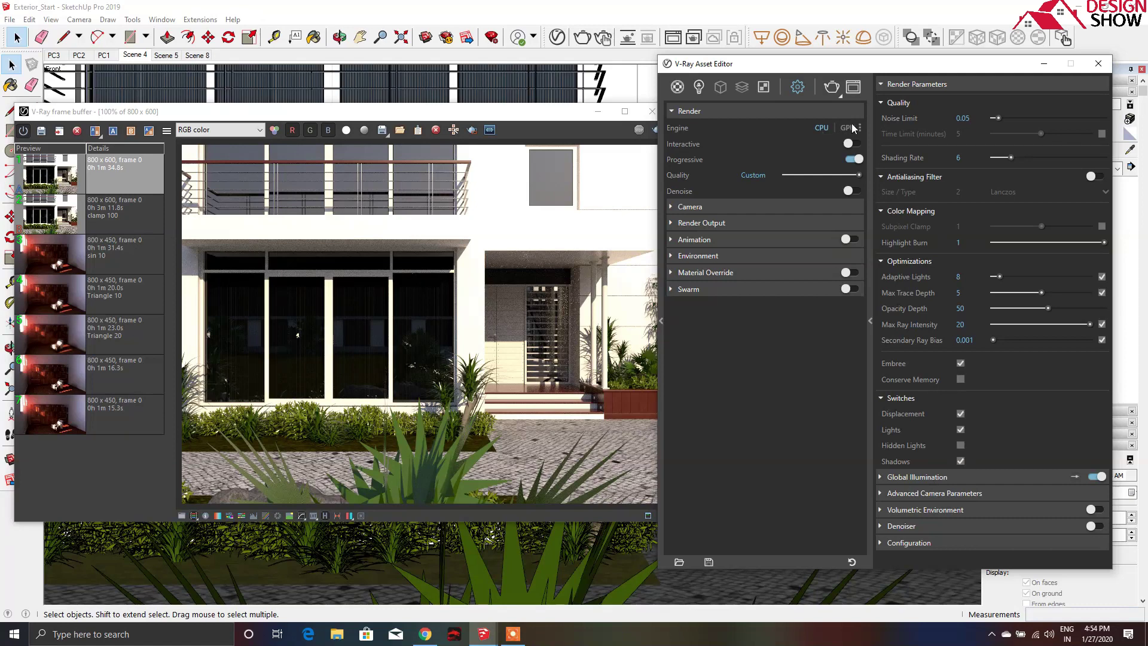
pyautogui.click(848, 128)
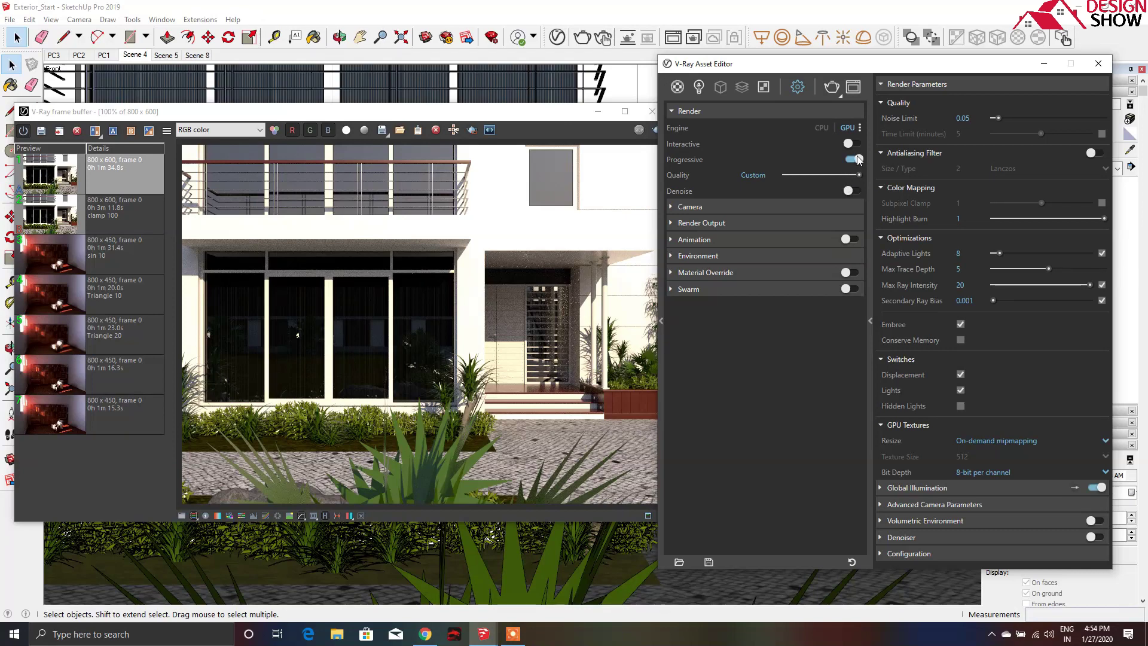
# Step: Toggle Progressive off and back on, then collapse Antialiasing, Color Mapping, Optimizations, Switches and GPU Textures
pyautogui.click(854, 159)
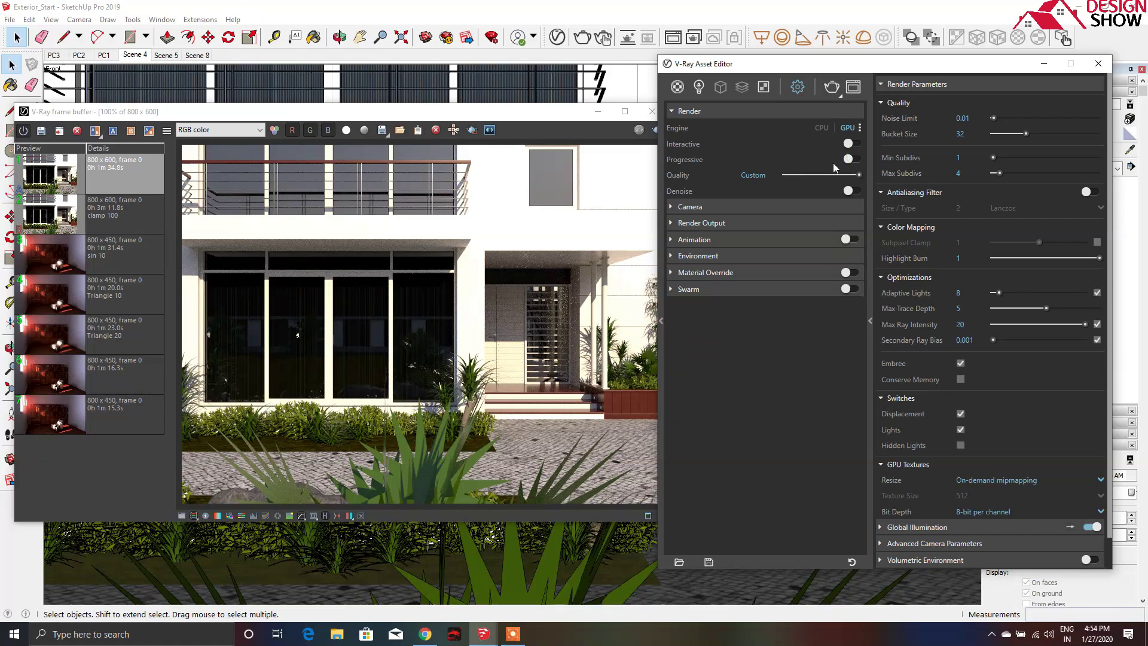
pyautogui.click(853, 159)
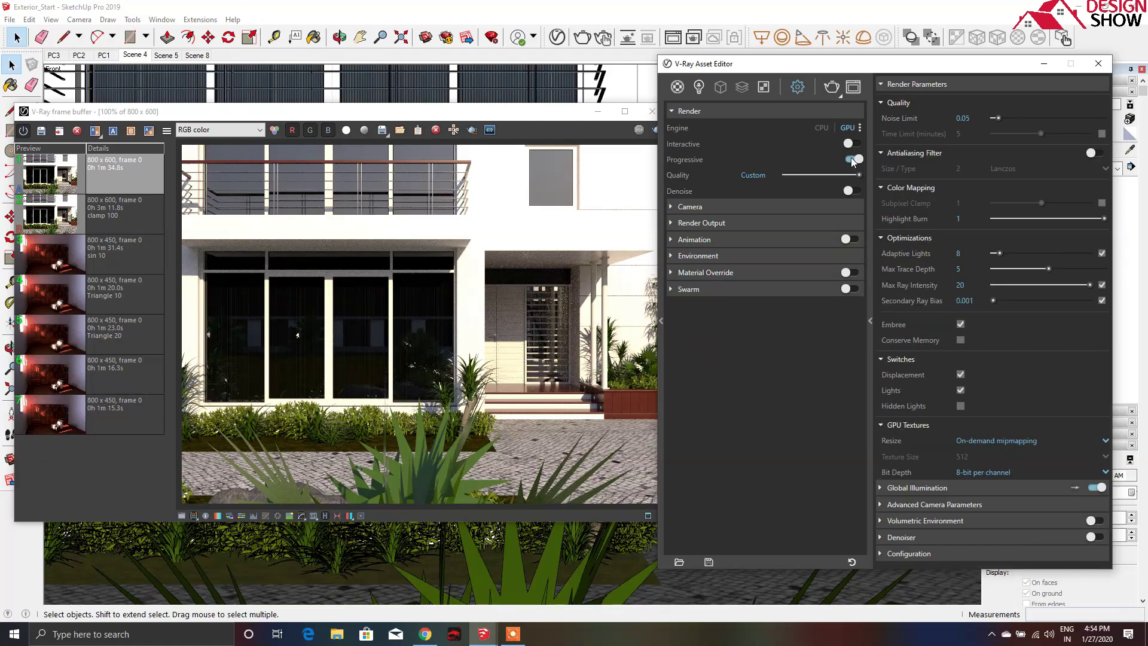
pyautogui.click(895, 153)
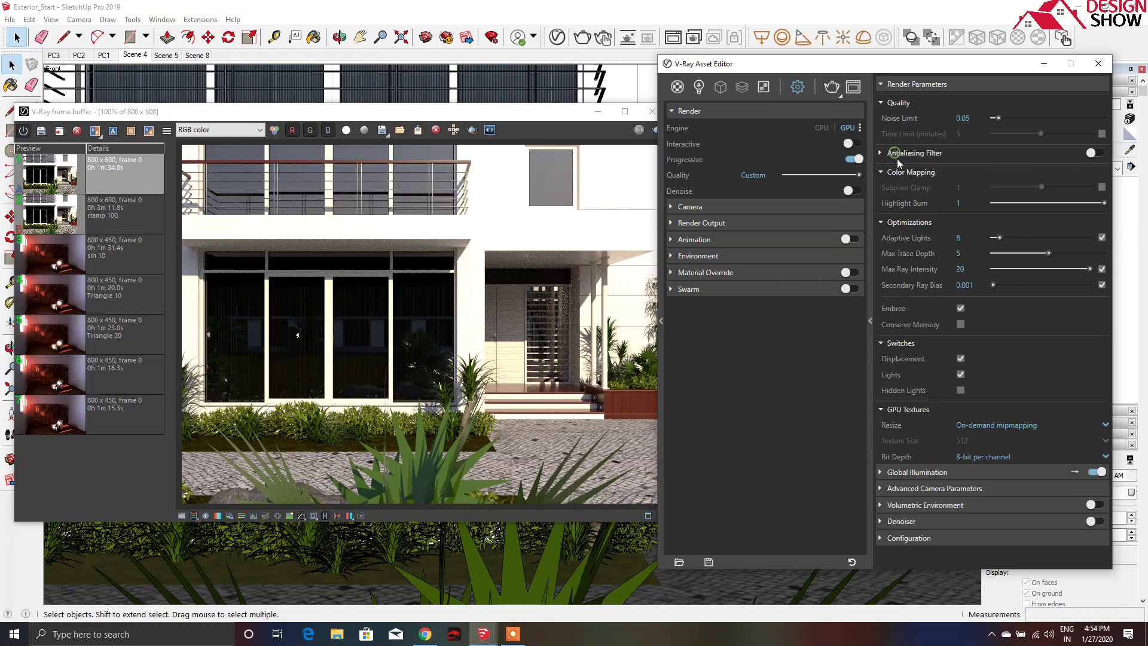
pyautogui.click(897, 172)
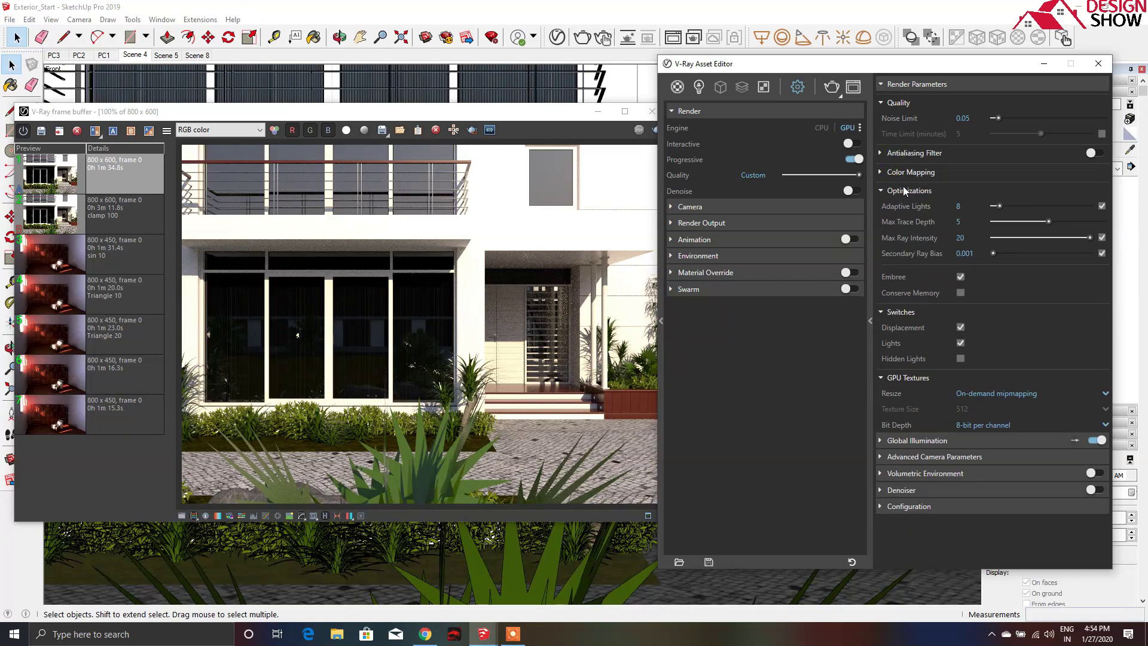
pyautogui.click(901, 209)
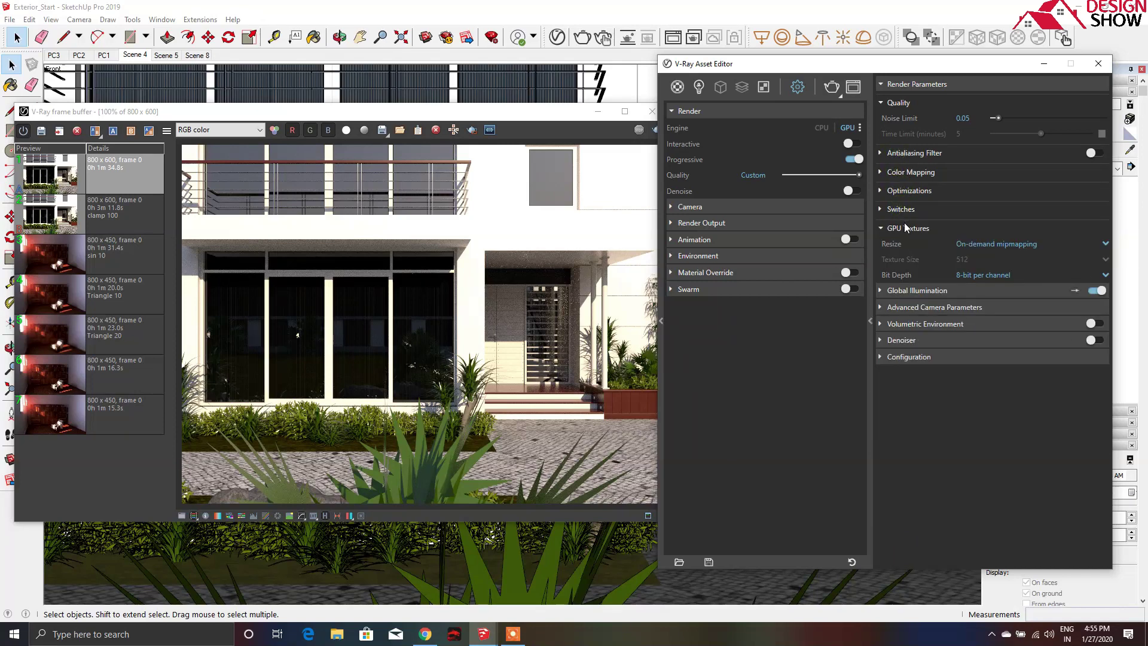
pyautogui.click(904, 224)
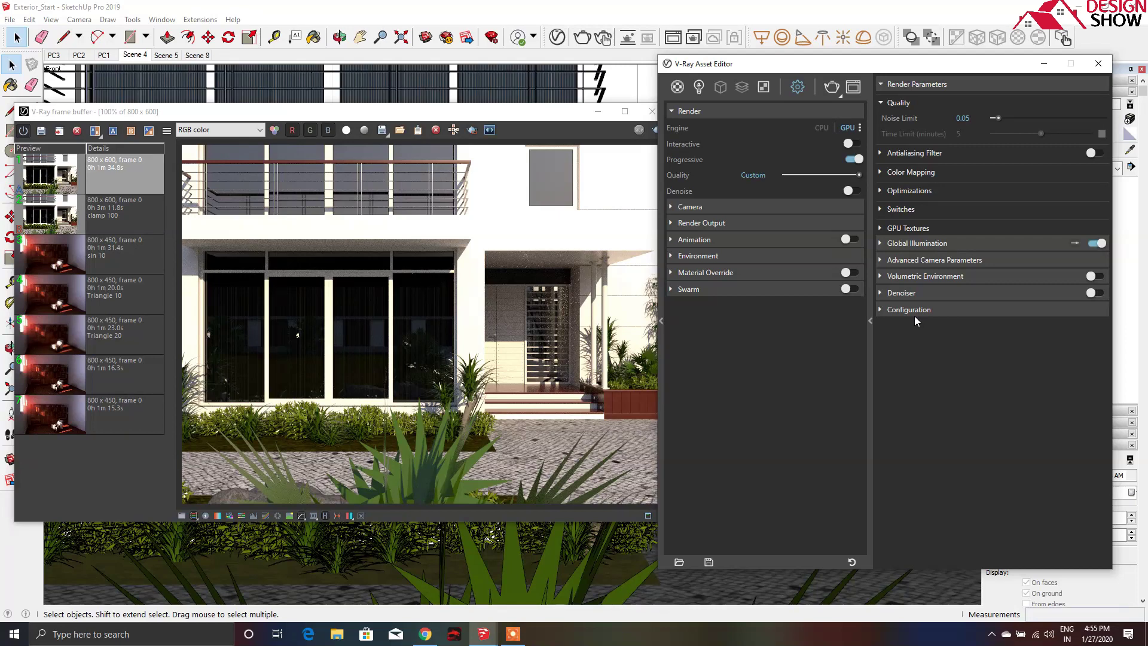
pyautogui.click(507, 307)
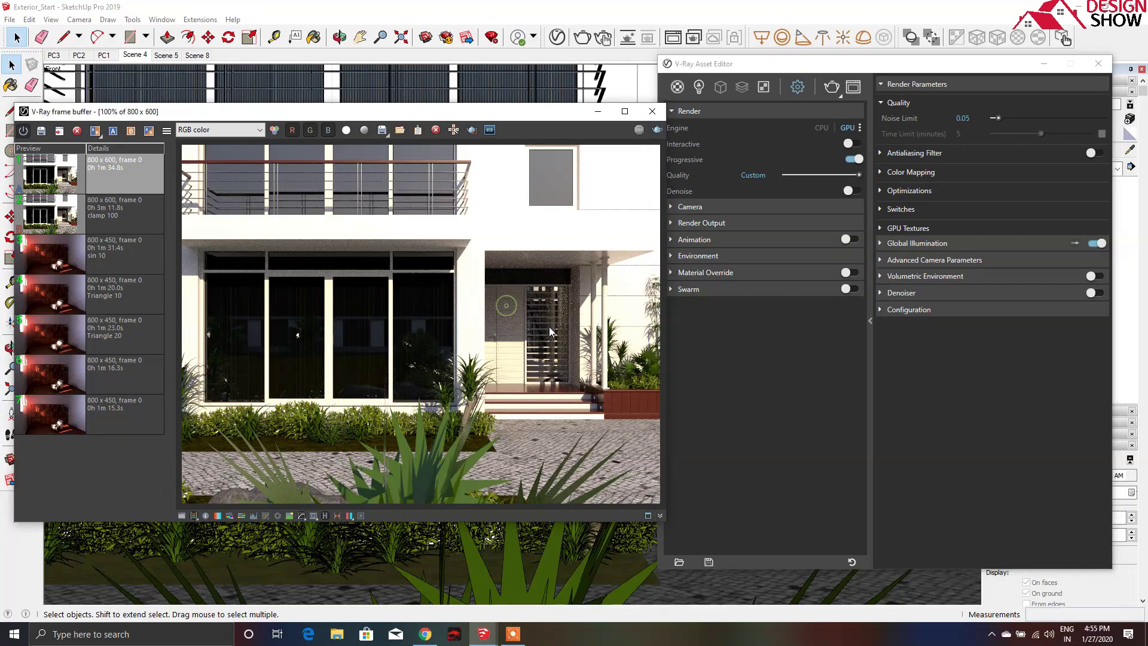
# Step: Zoom and pan into the frame buffer render to inspect its noise, then return to 100%
pyautogui.scroll(3, 556, 326)
pyautogui.moveTo(558, 324); pyautogui.dragTo(387, 307, button='middle')
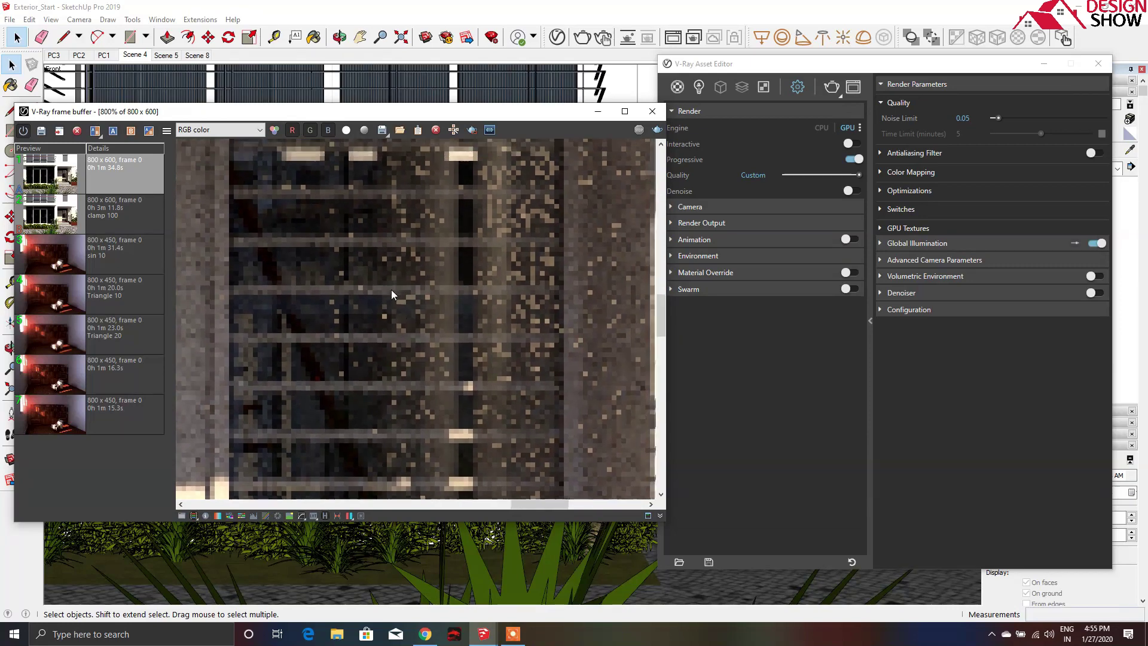
pyautogui.doubleClick(468, 287)
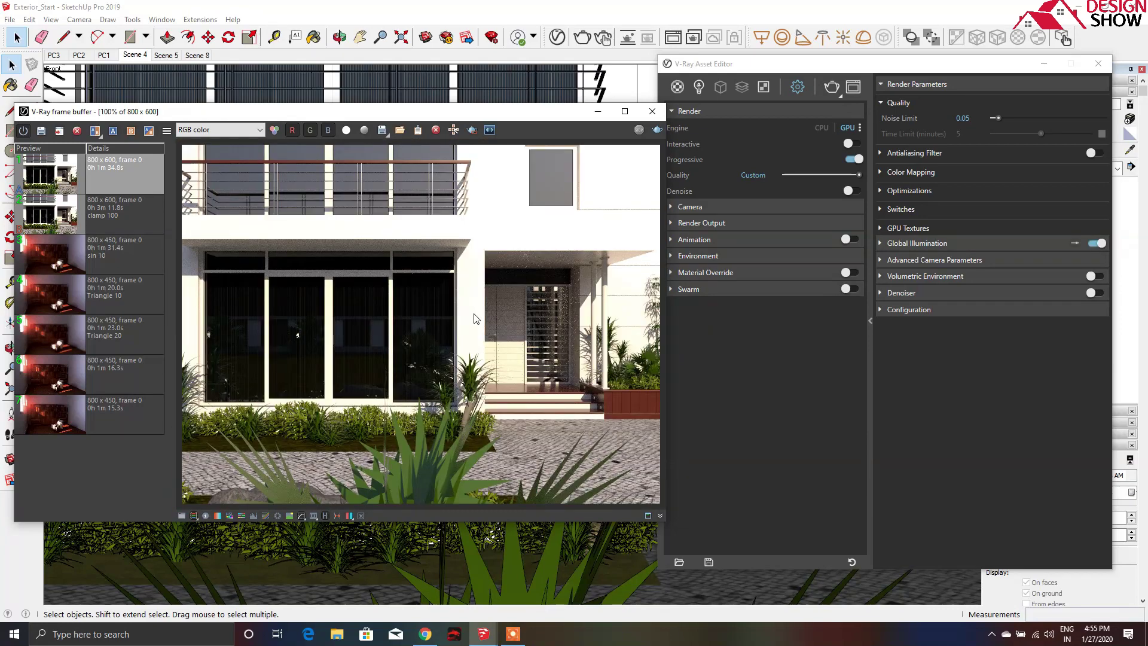
# Step: Move the render Quality slider to Medium, then down toward Draft
pyautogui.click(808, 341)
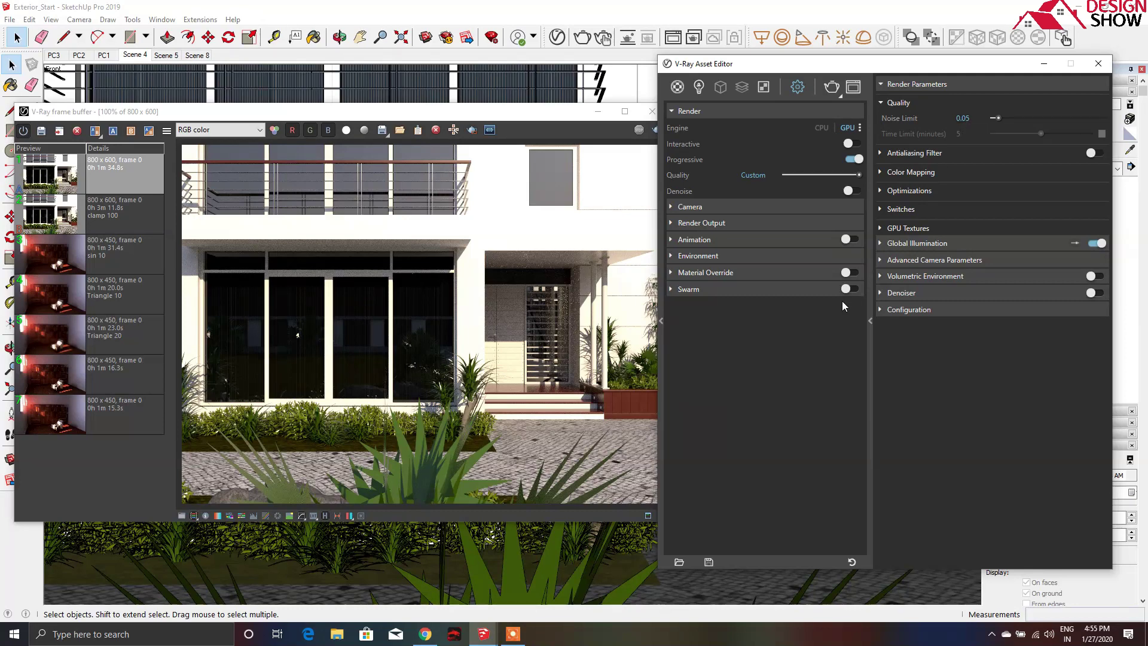
pyautogui.click(824, 174)
pyautogui.moveTo(823, 175); pyautogui.dragTo(783, 177)
# Step: Raise Quality through High to Very High and set the Noise Limit to 0.0005
pyautogui.moveTo(811, 178); pyautogui.dragTo(840, 175)
pyautogui.click(860, 175)
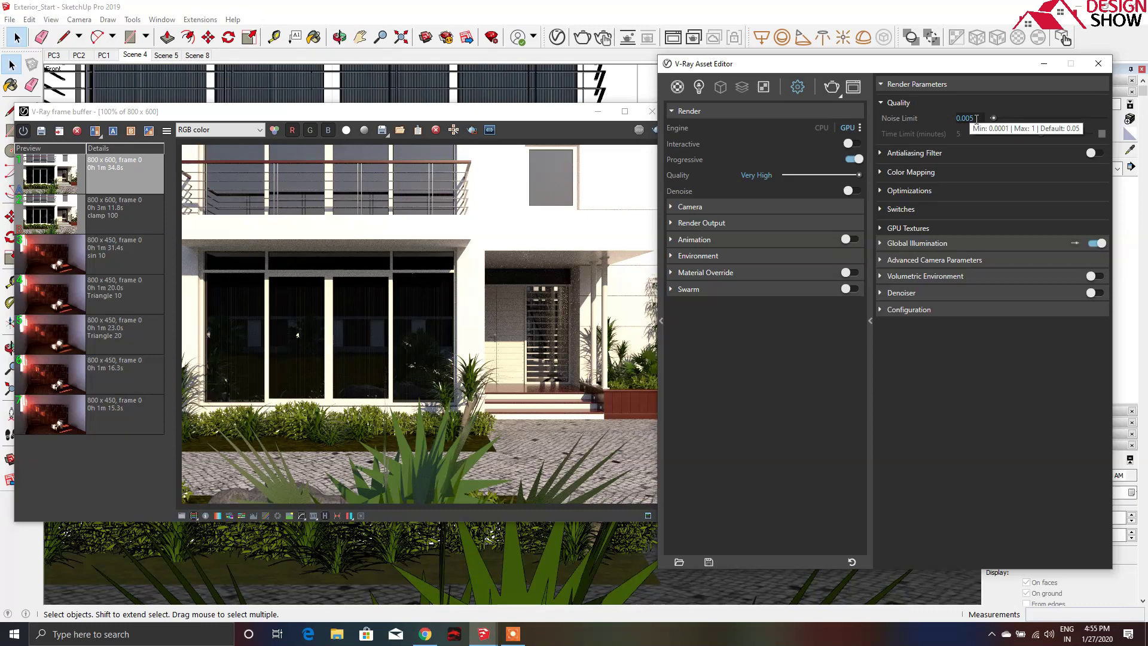
pyautogui.moveTo(965, 118)
pyautogui.write('0')
pyautogui.click(932, 555)
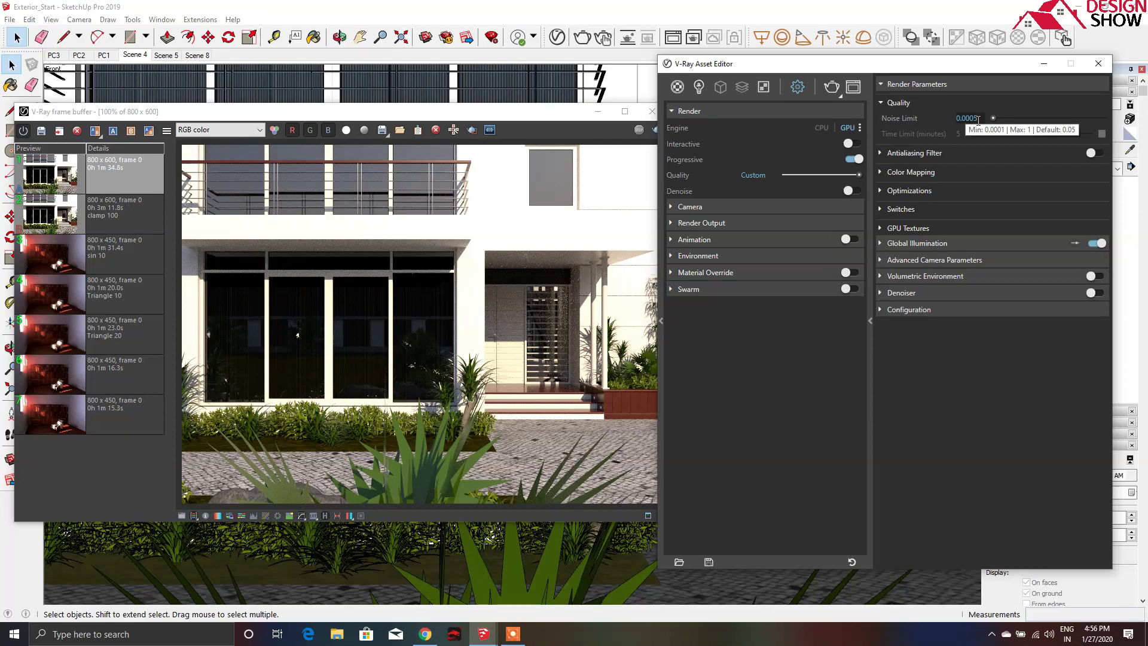
# Step: Enable the 5-minute render Time Limit
pyautogui.scroll(1, 548, 312)
pyautogui.scroll(1, 593, 303)
pyautogui.scroll(-1, 593, 307)
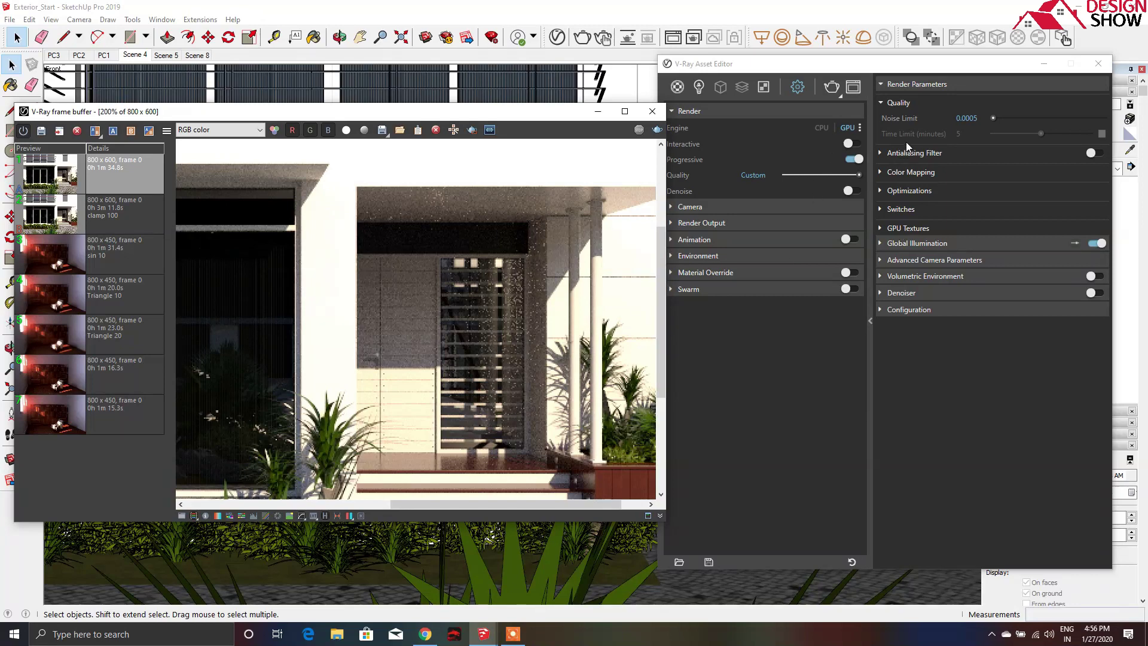
pyautogui.click(951, 401)
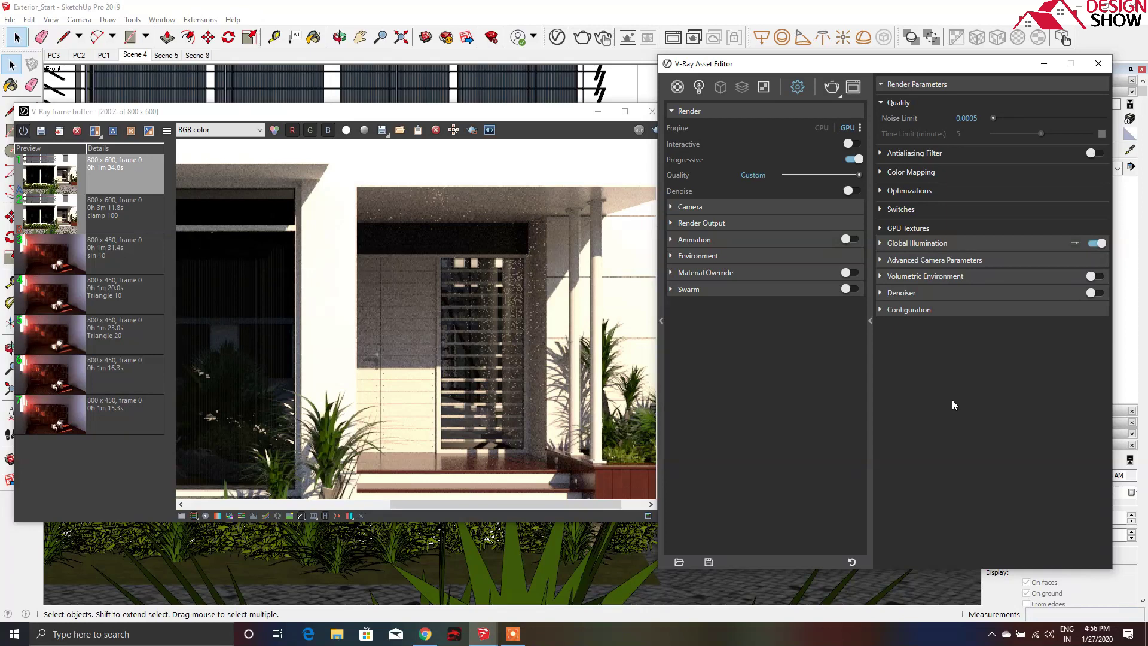
pyautogui.click(1102, 134)
pyautogui.click(548, 250)
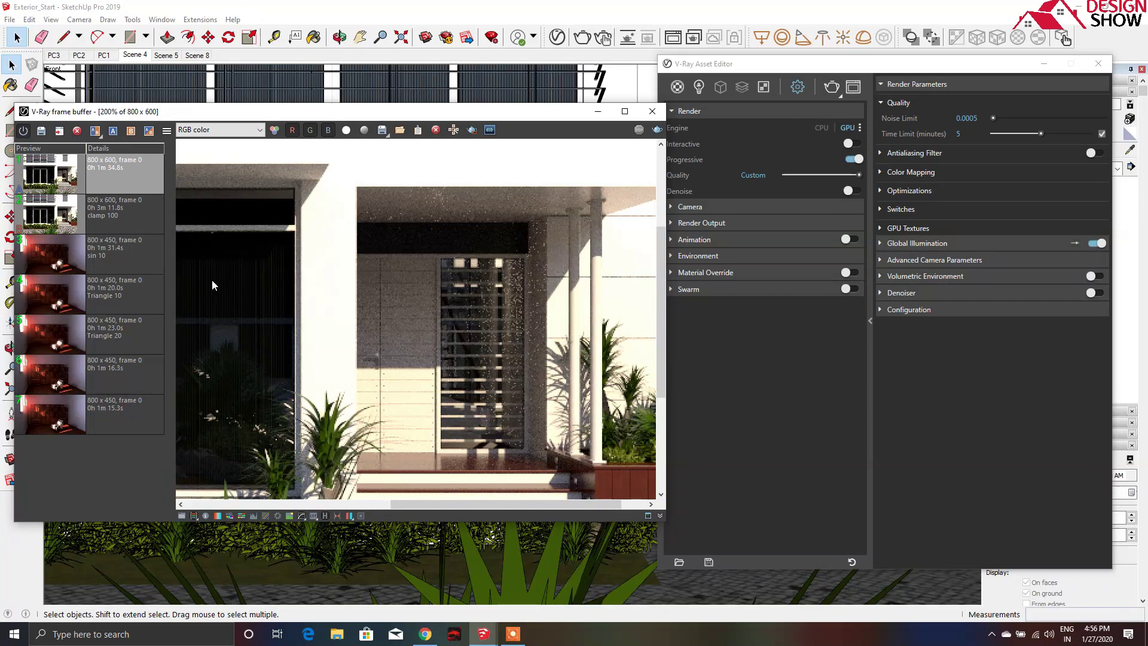
# Step: Turn off Progressive for bucket rendering (Noise Limit 0.003, Subdivs 2–24) and view the render at 100%
pyautogui.click(755, 367)
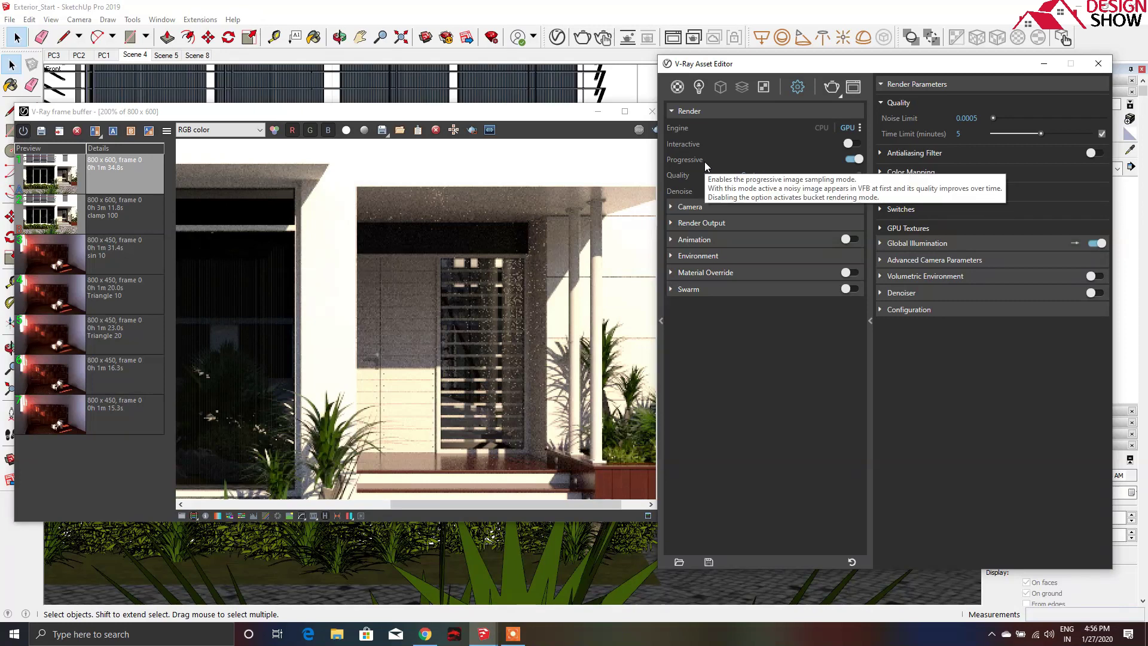
pyautogui.click(853, 160)
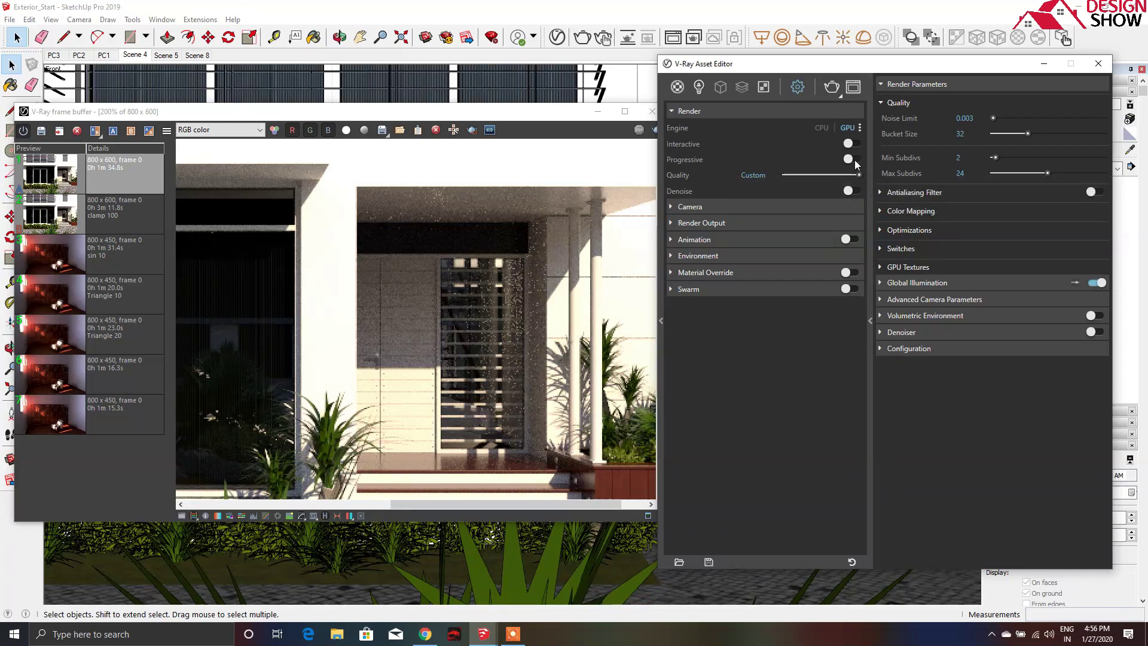
pyautogui.doubleClick(382, 386)
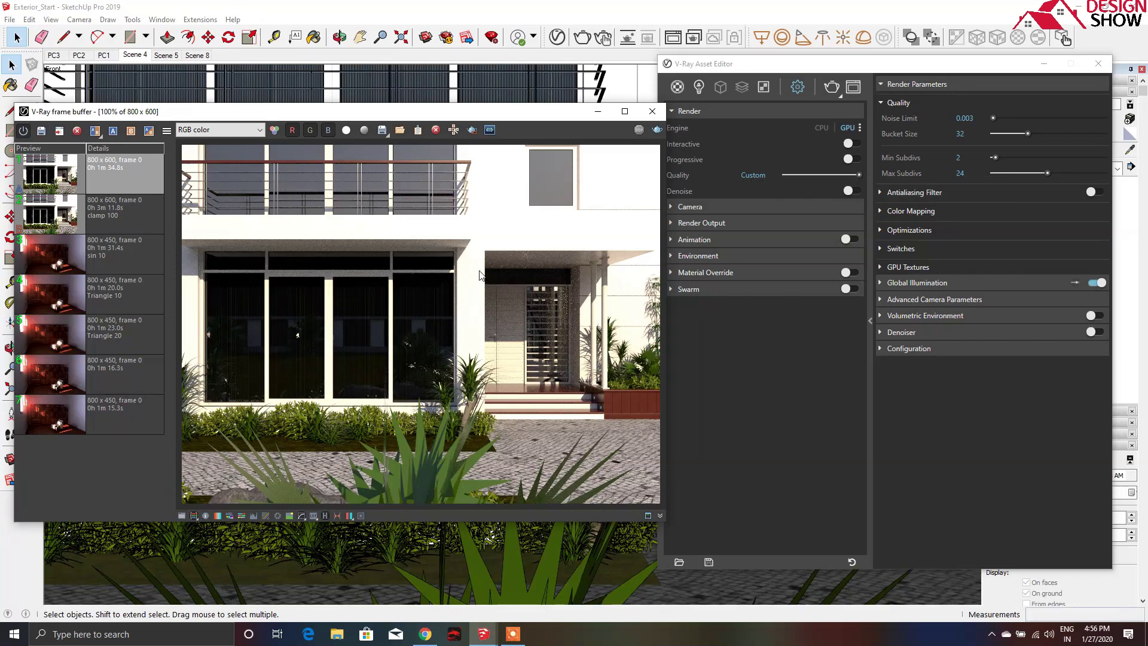
# Step: Set the bucket-mode Quality preset to Very High, keeping Noise Limit 0.003 and Subdivs 2–24
pyautogui.click(778, 368)
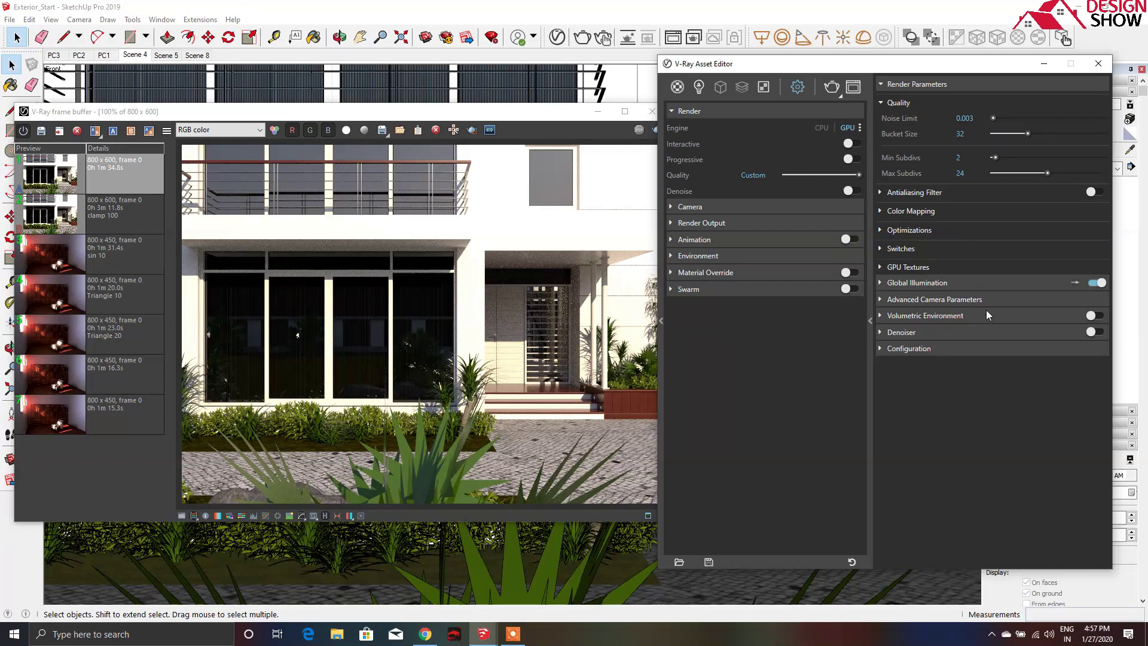
pyautogui.click(606, 298)
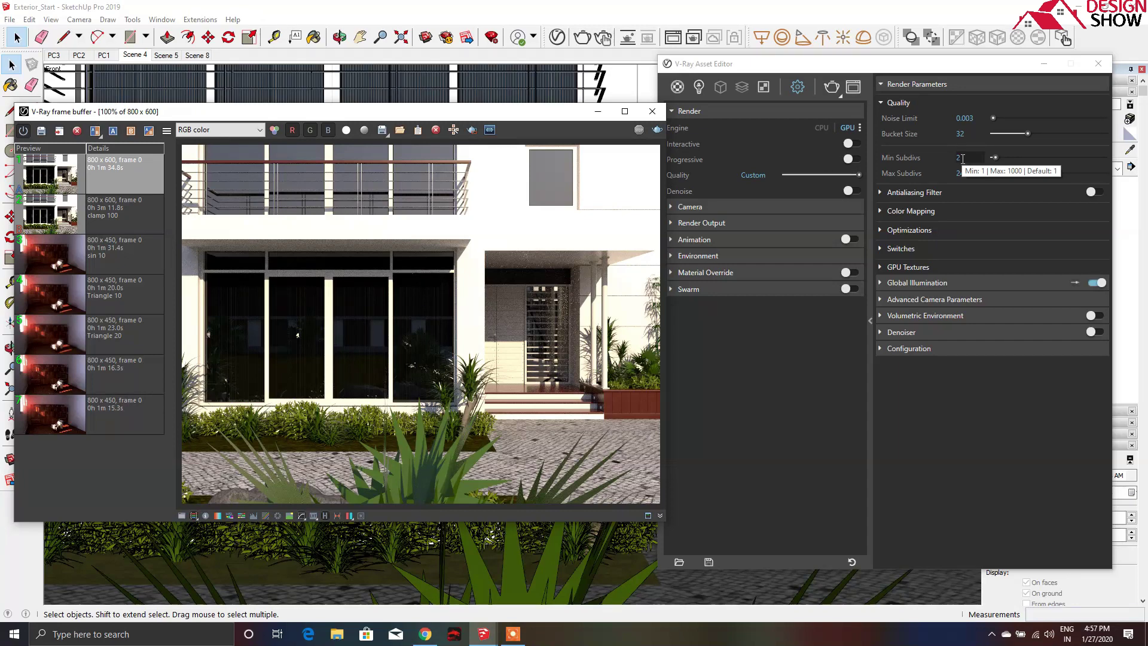
pyautogui.moveTo(961, 157)
pyautogui.moveTo(859, 175)
pyautogui.mouseDown()
pyautogui.moveTo(803, 175)
pyautogui.moveTo(860, 173)
pyautogui.mouseUp()
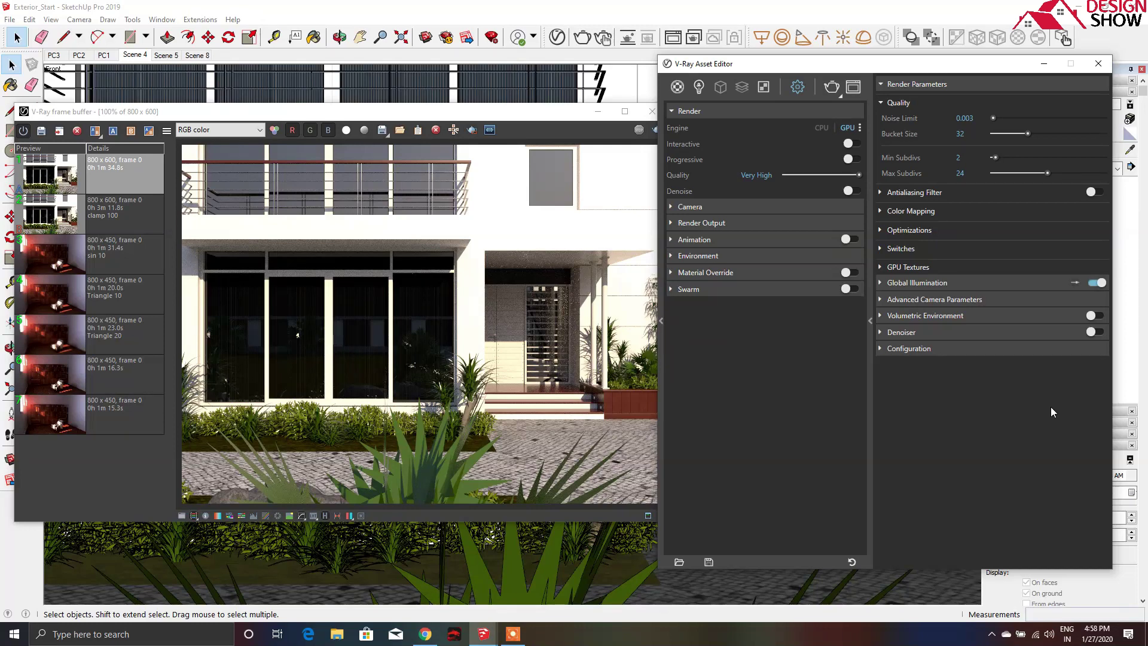
pyautogui.click(325, 263)
pyautogui.scroll(1, 326, 294)
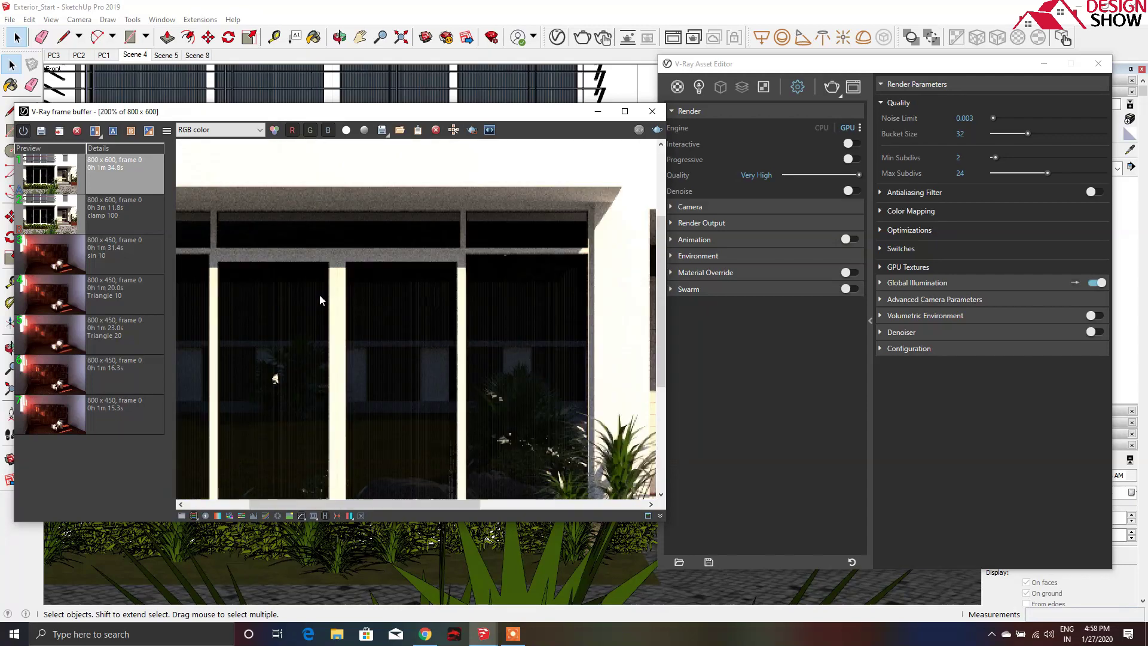
pyautogui.scroll(1, 412, 257)
pyautogui.scroll(-2, 442, 257)
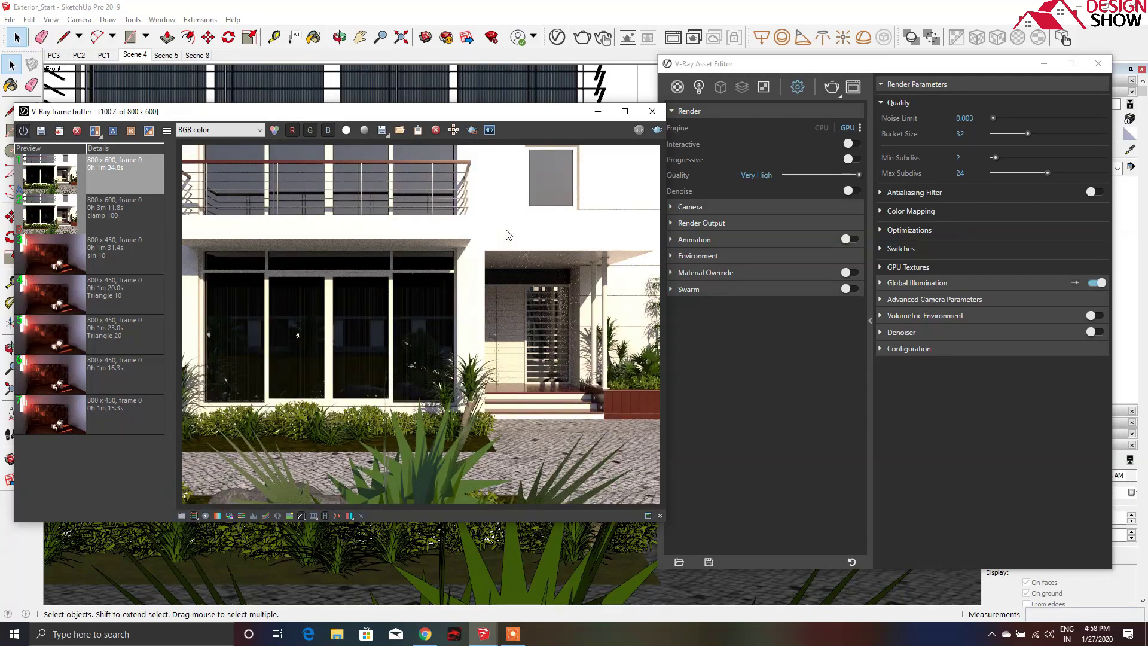
pyautogui.moveTo(859, 174); pyautogui.dragTo(840, 175)
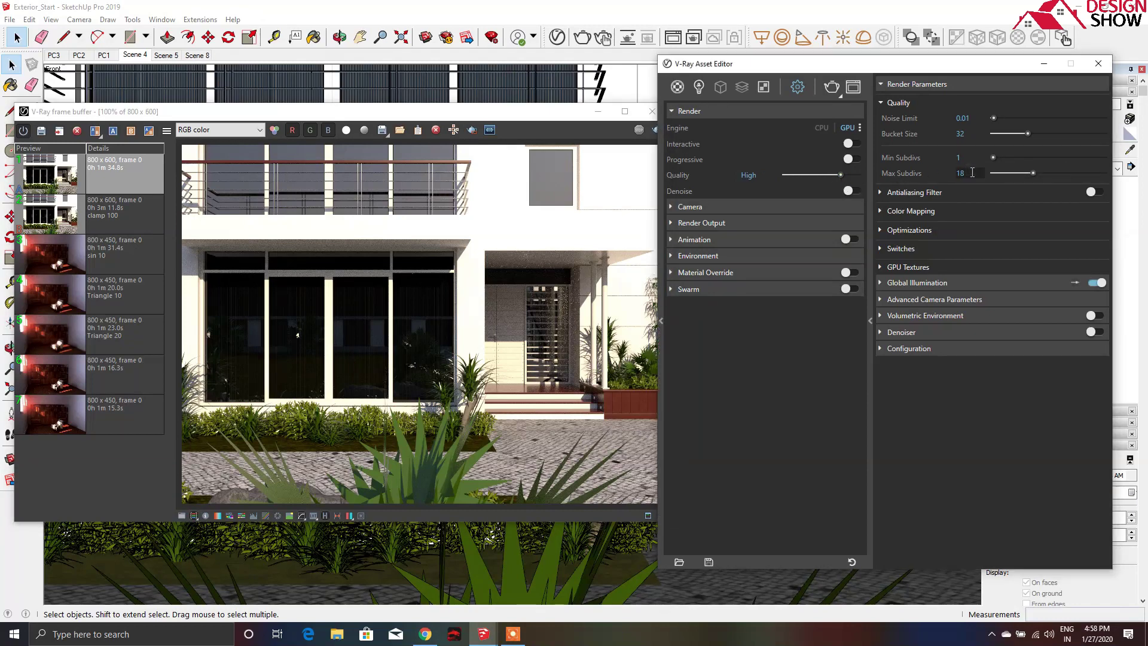
pyautogui.moveTo(840, 175); pyautogui.dragTo(866, 173)
pyautogui.click(822, 128)
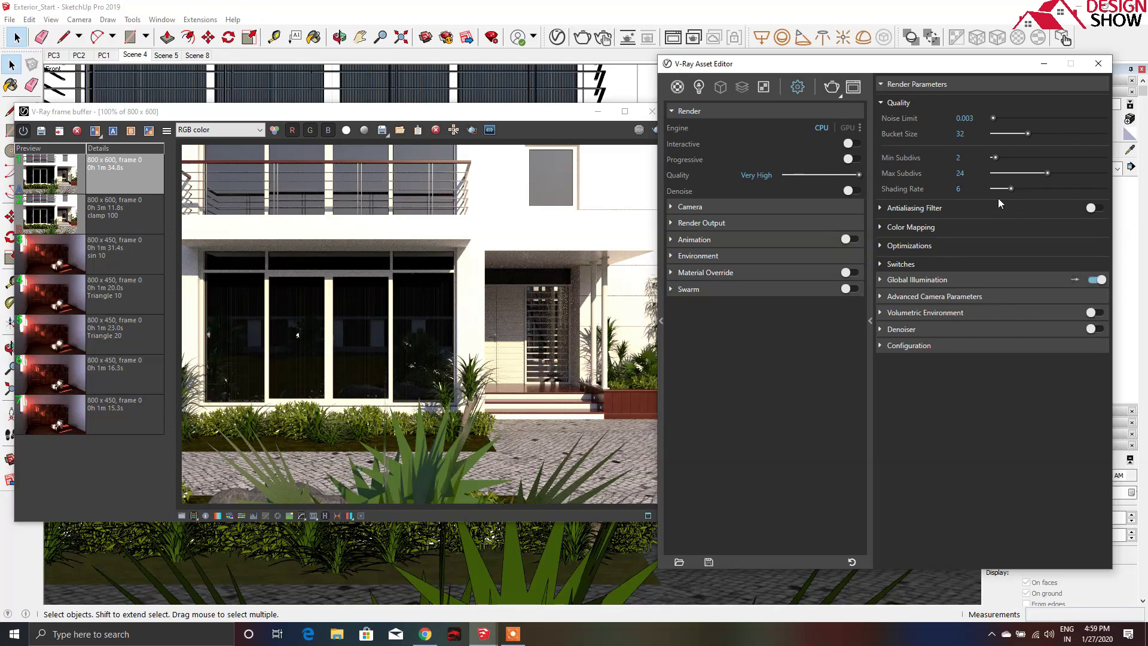
pyautogui.click(847, 128)
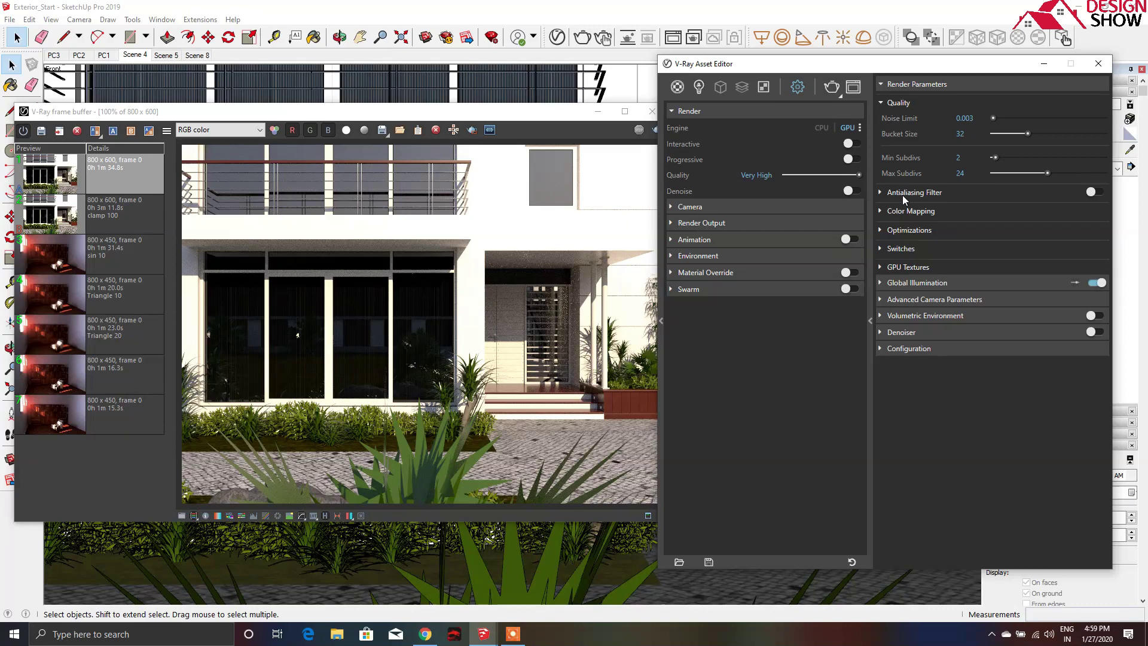
# Step: Turn on the Antialiasing Filter and select the Triangle 10 test render in history
pyautogui.click(903, 195)
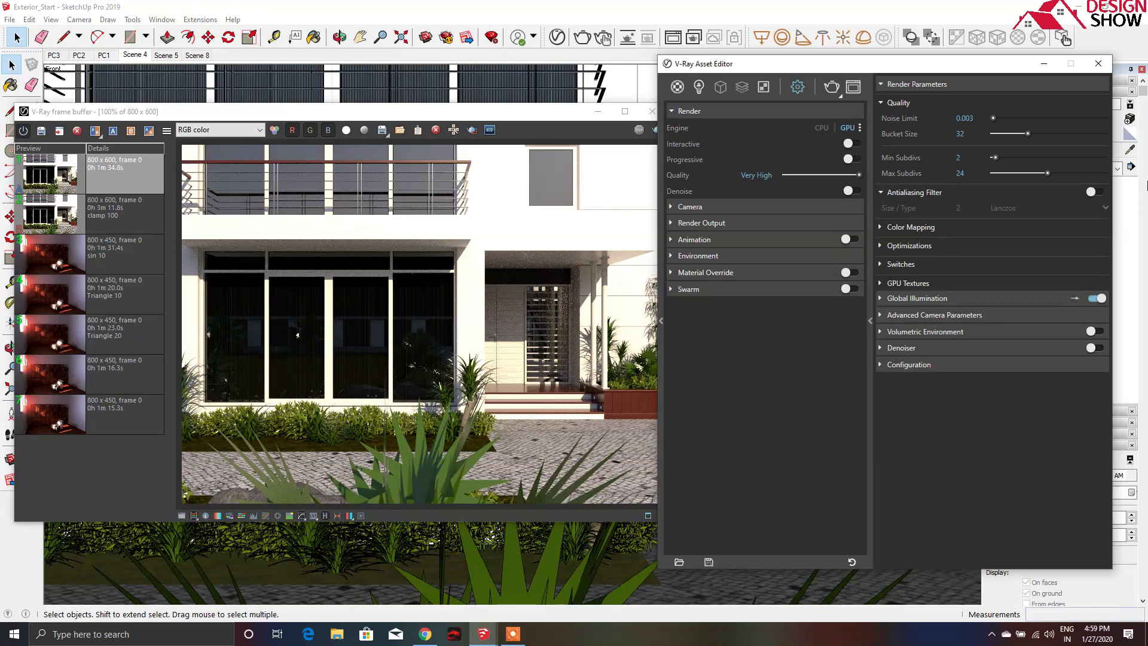
pyautogui.click(1094, 192)
pyautogui.click(282, 294)
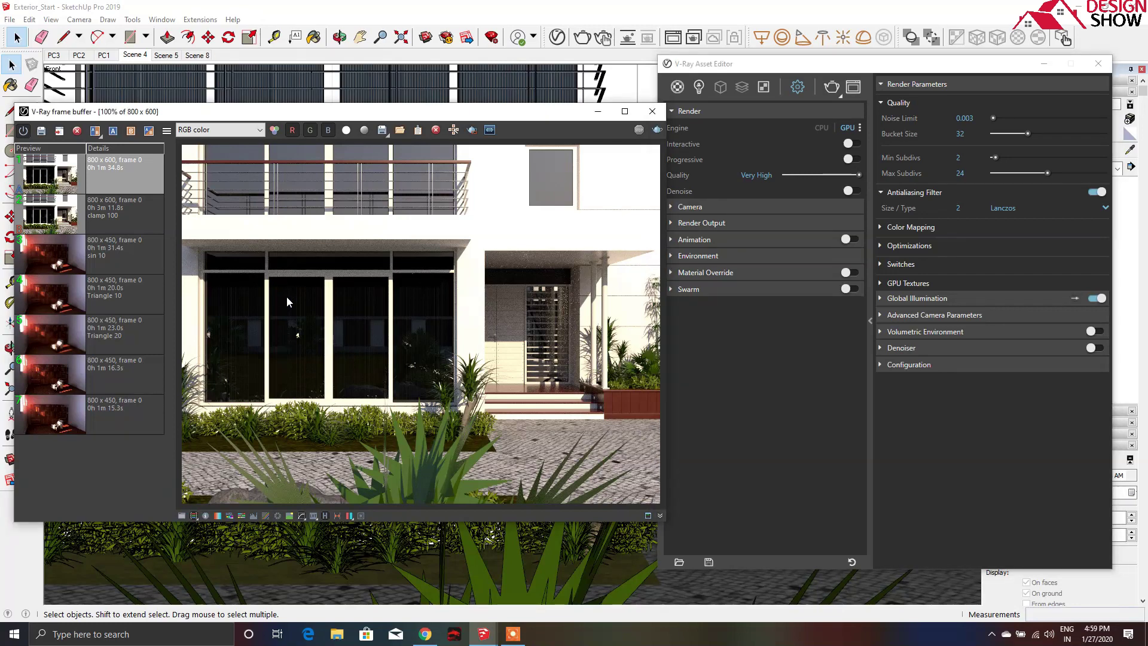
pyautogui.moveTo(293, 111)
pyautogui.mouseDown()
pyautogui.moveTo(309, 105)
pyautogui.moveTo(301, 97)
pyautogui.mouseUp()
pyautogui.click(126, 283)
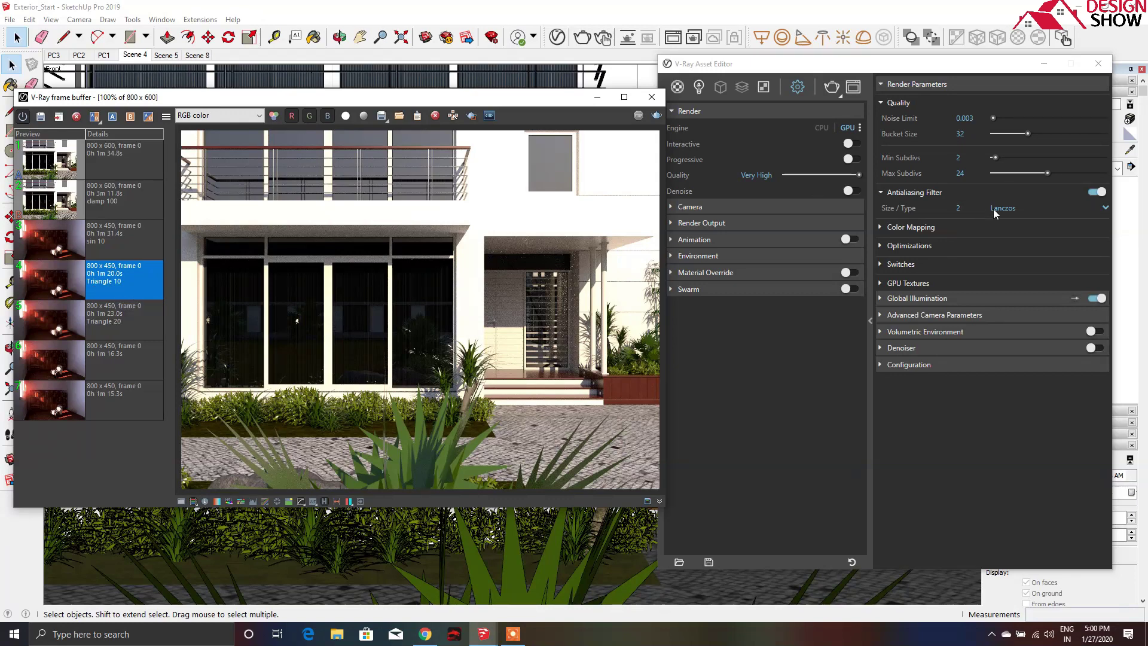
# Step: Review the antialiasing filter type list, leaving Lanczos at size 2 unchanged
pyautogui.click(995, 207)
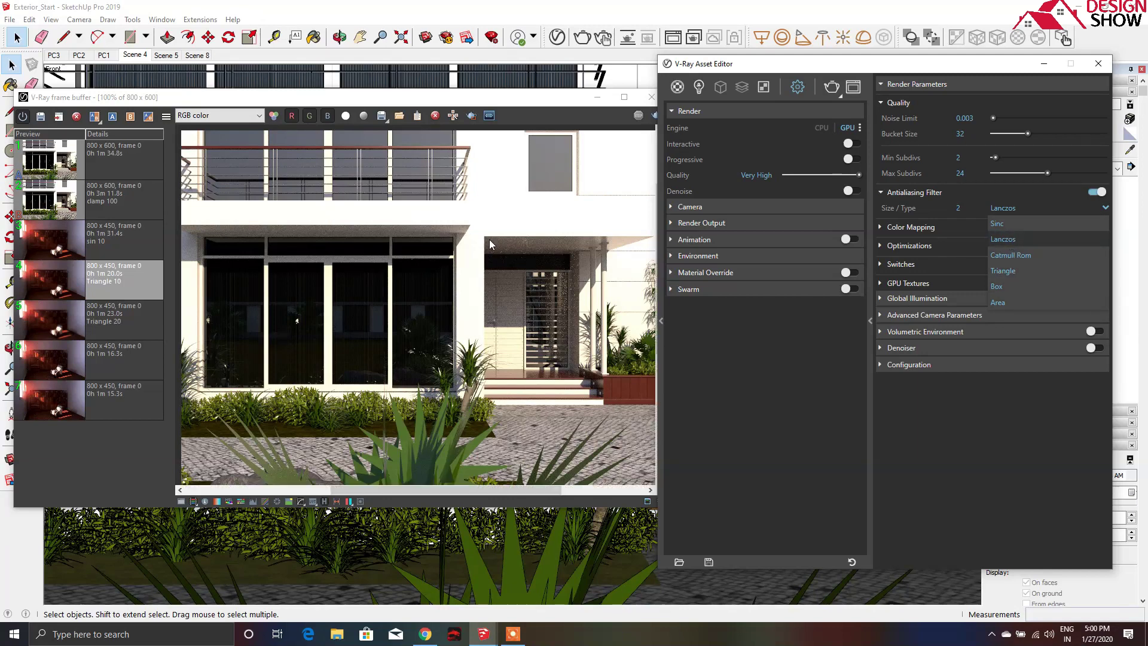
pyautogui.scroll(4, 489, 244)
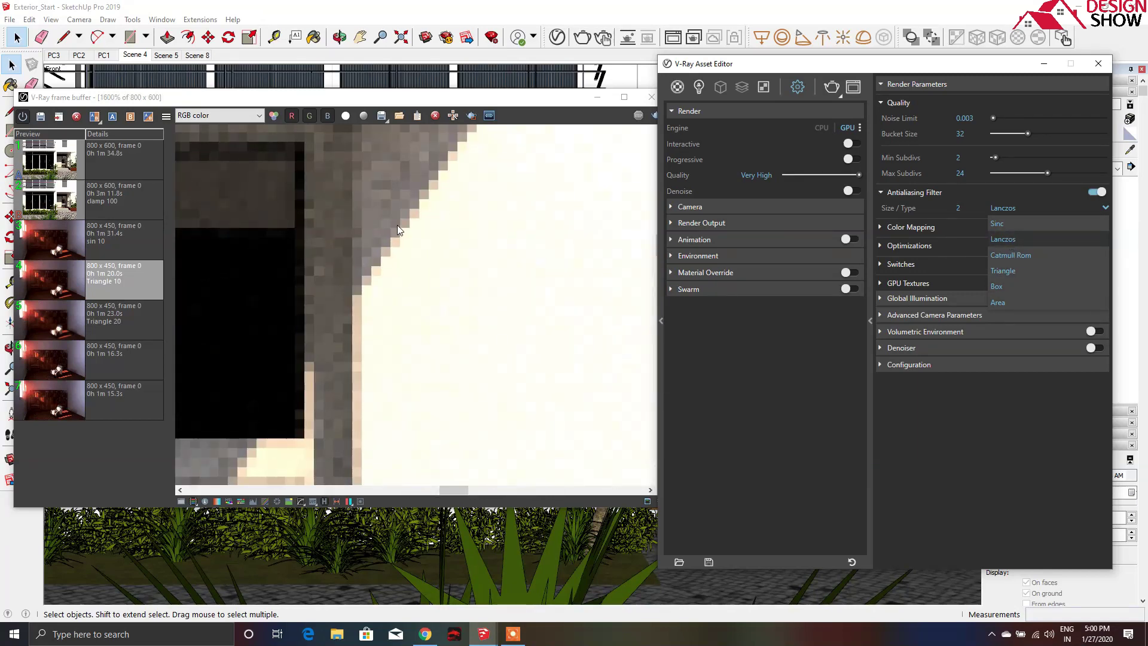
pyautogui.moveTo(397, 225); pyautogui.dragTo(410, 276, button='middle')
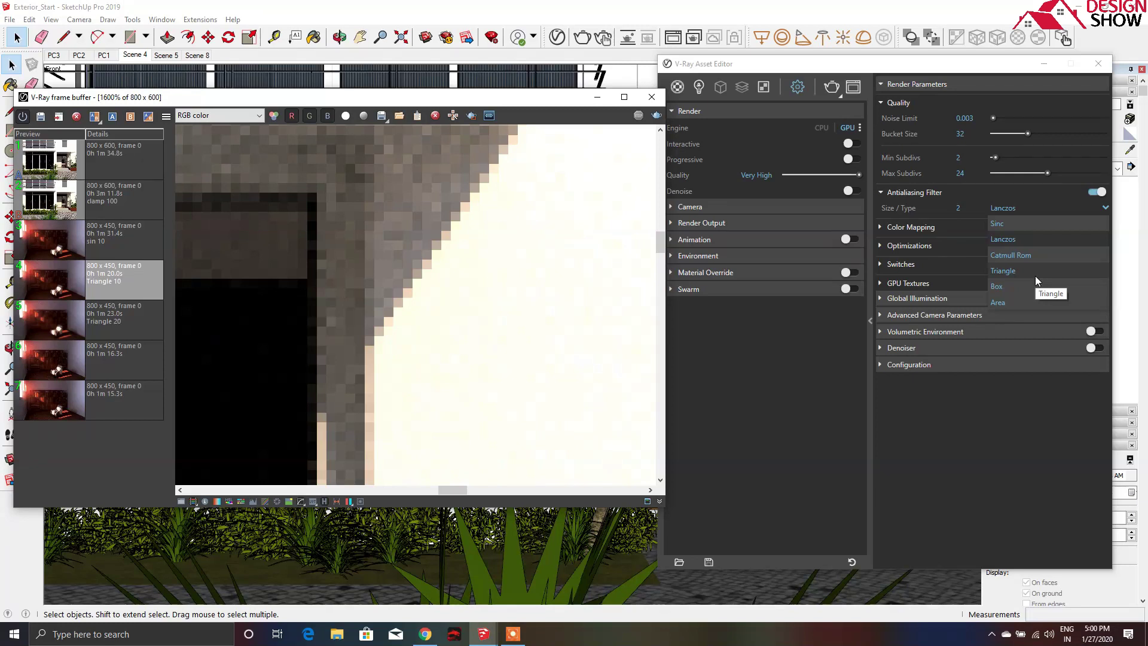
pyautogui.click(981, 431)
pyautogui.click(1023, 207)
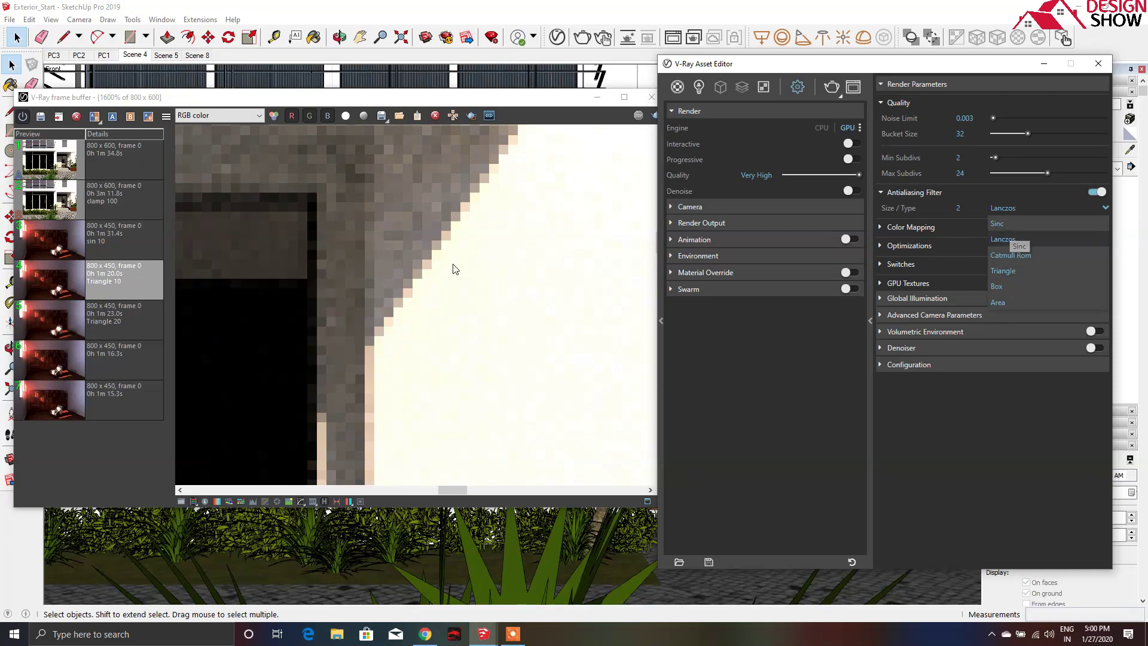
# Step: Load the Triangle 10 render from history into the frame buffer and close the filter list
pyautogui.click(271, 282)
pyautogui.scroll(-2, 445, 293)
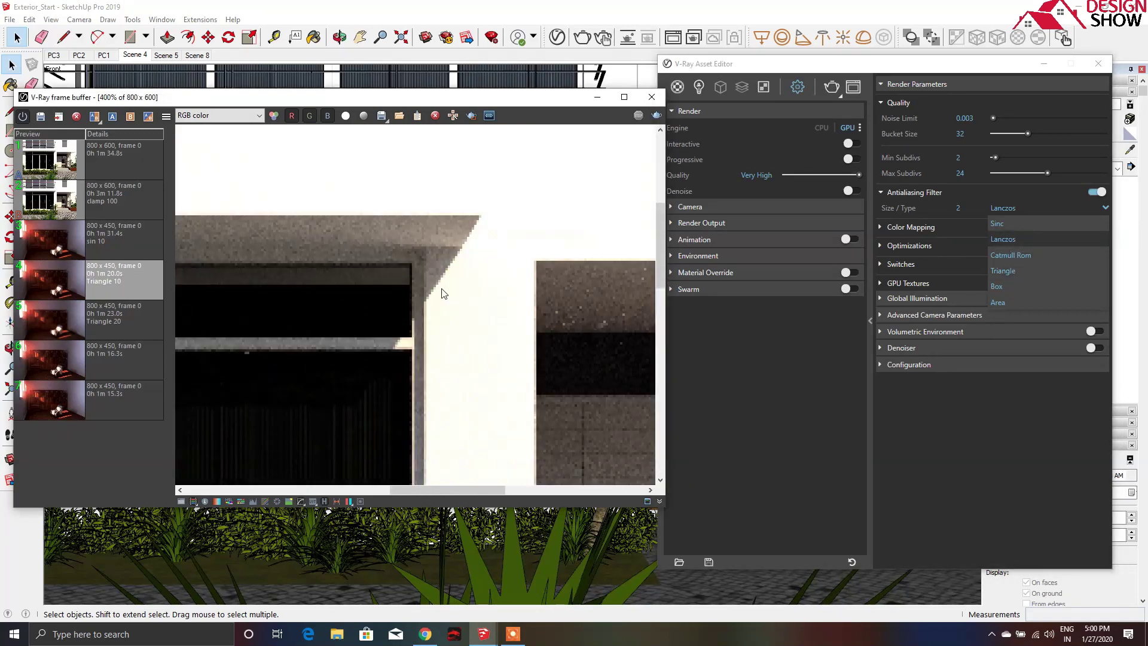
pyautogui.scroll(-1, 320, 322)
pyautogui.doubleClick(91, 295)
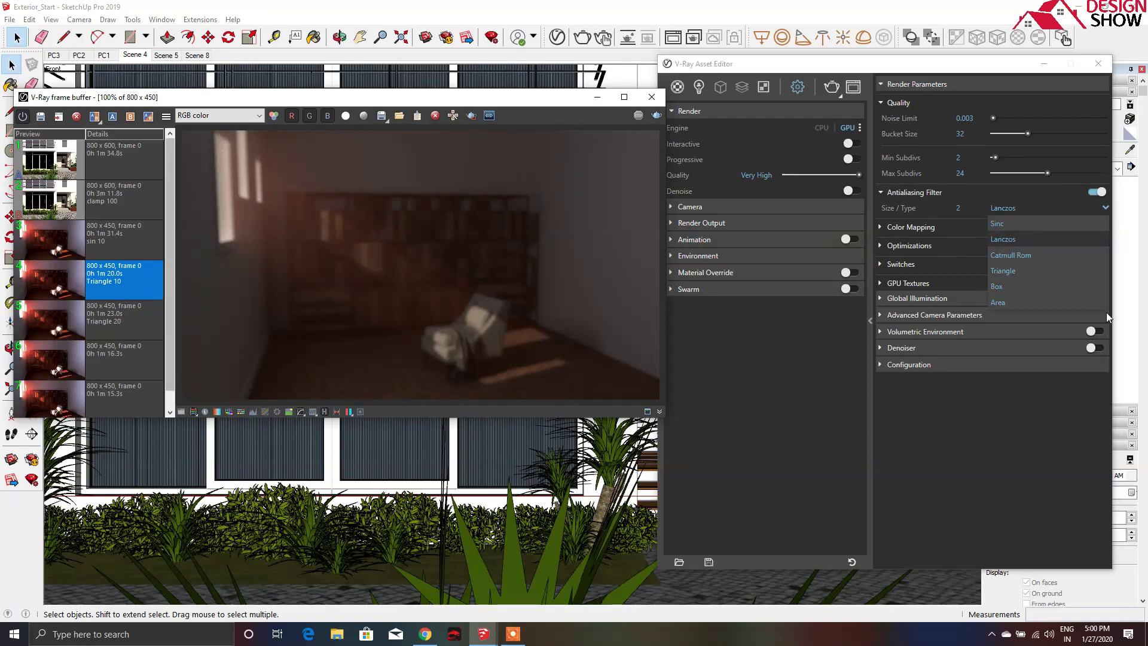
pyautogui.click(1006, 397)
# Step: Set the antialiasing filter type to Triangle and view the sin 10 render from history
pyautogui.click(1003, 207)
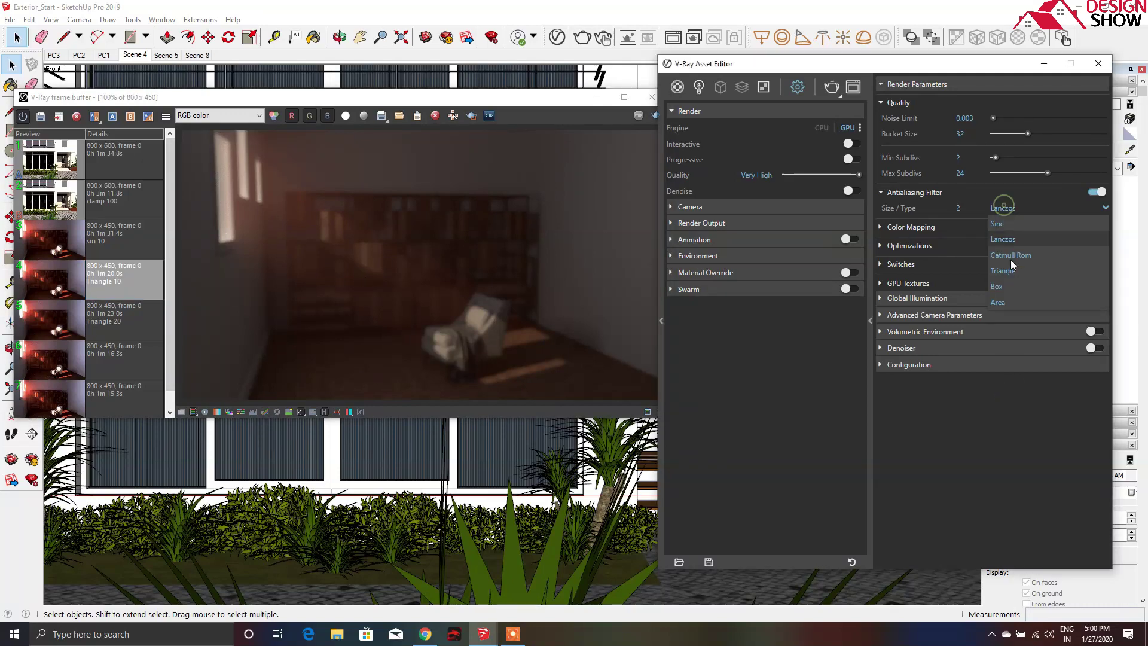
pyautogui.click(1006, 275)
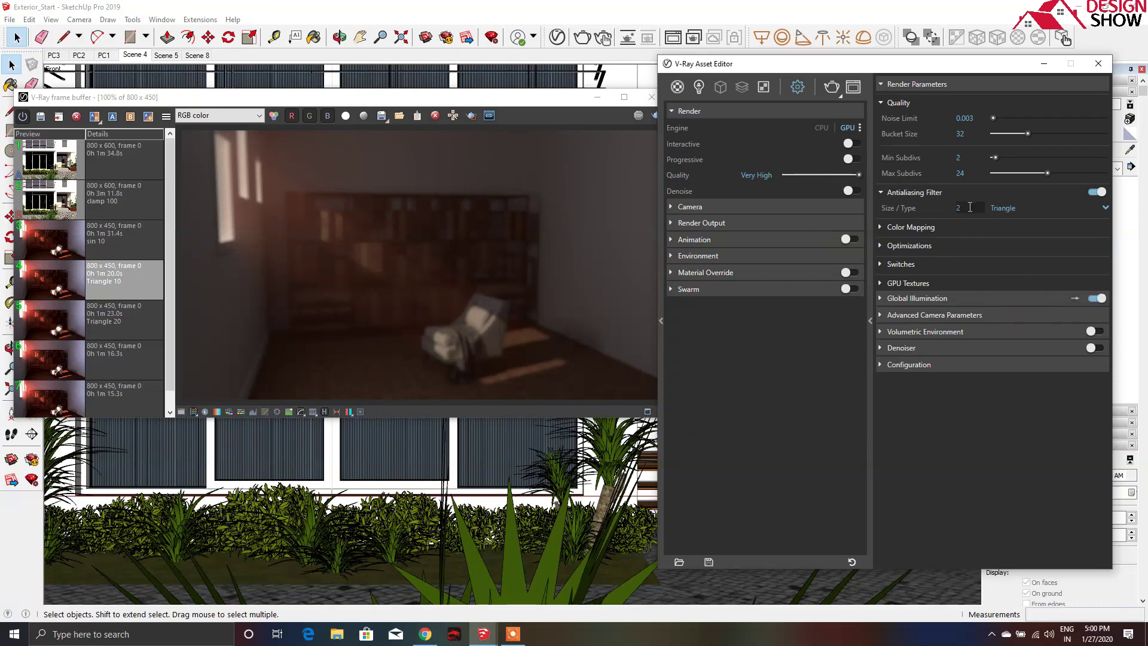
pyautogui.click(378, 228)
pyautogui.scroll(5, 382, 246)
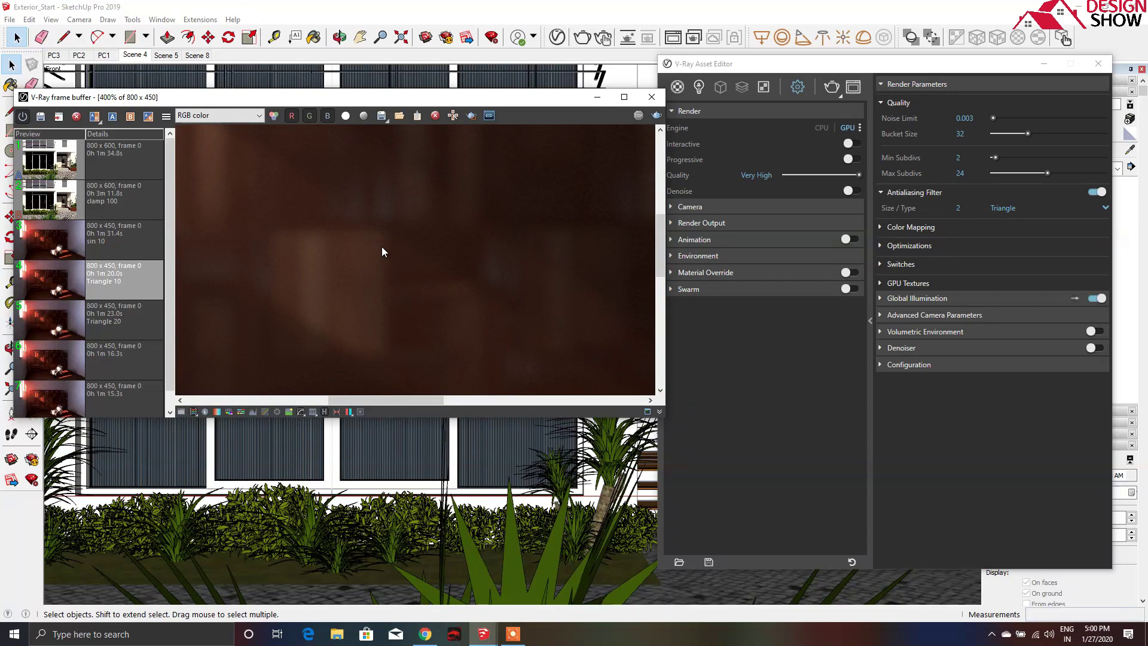
pyautogui.scroll(-5, 367, 257)
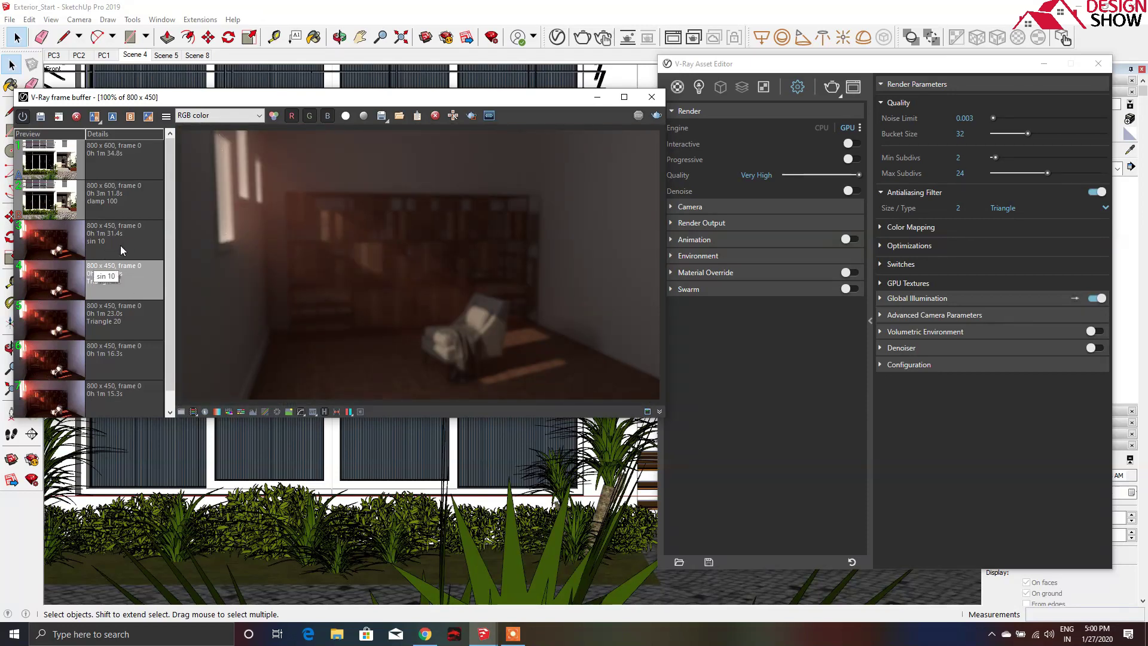
pyautogui.click(125, 243)
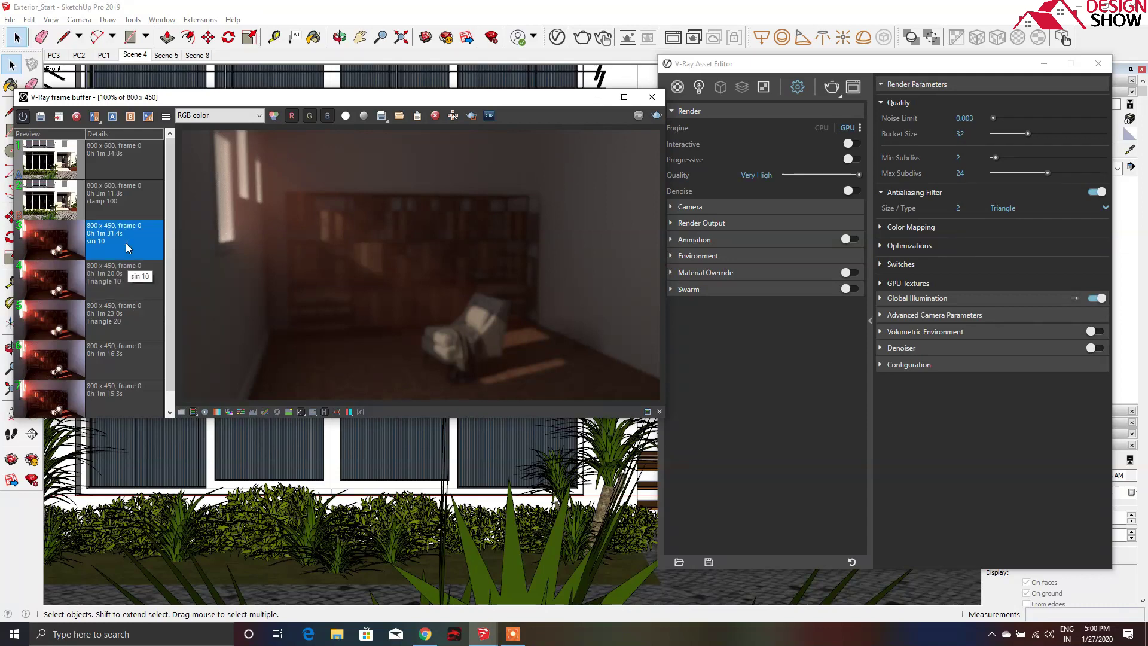
# Step: Compare the sin 10 and Triangle 10 renders using the frame buffer comparison split
pyautogui.scroll(2, 406, 284)
pyautogui.scroll(1, 405, 285)
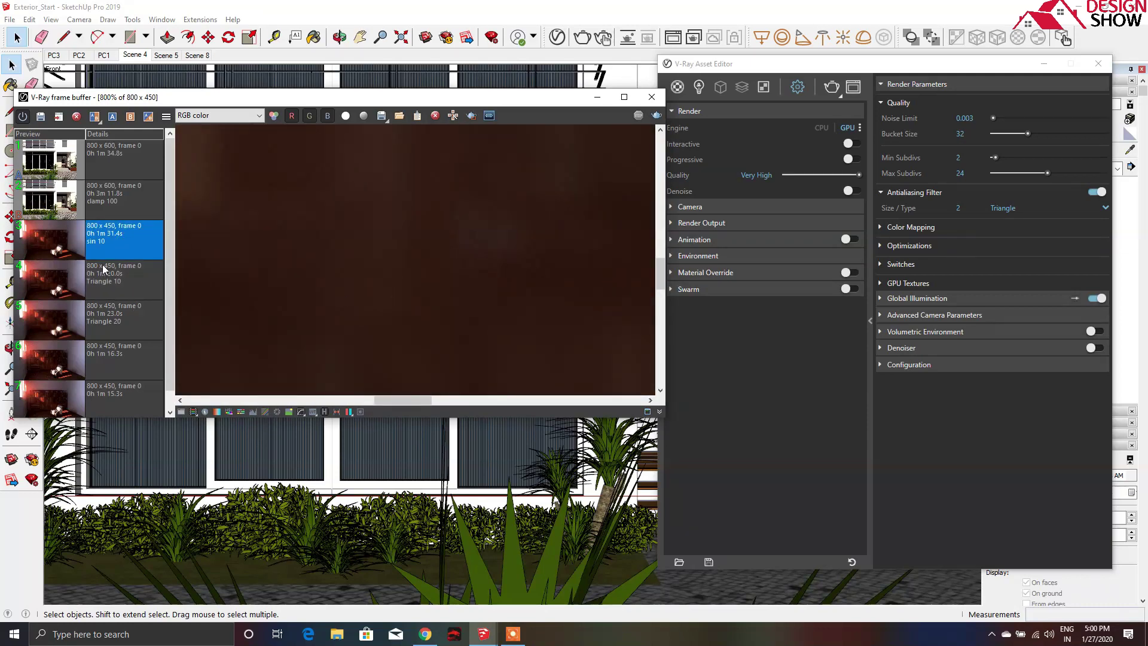
pyautogui.click(126, 278)
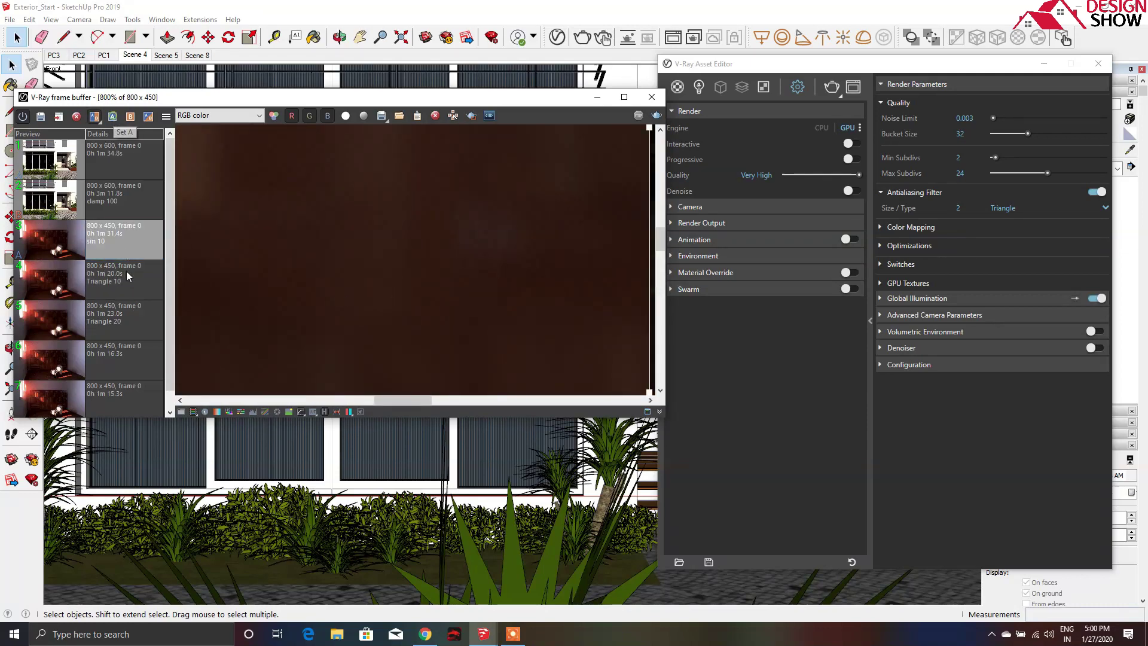
pyautogui.scroll(-2, 471, 319)
pyautogui.scroll(-2, 472, 325)
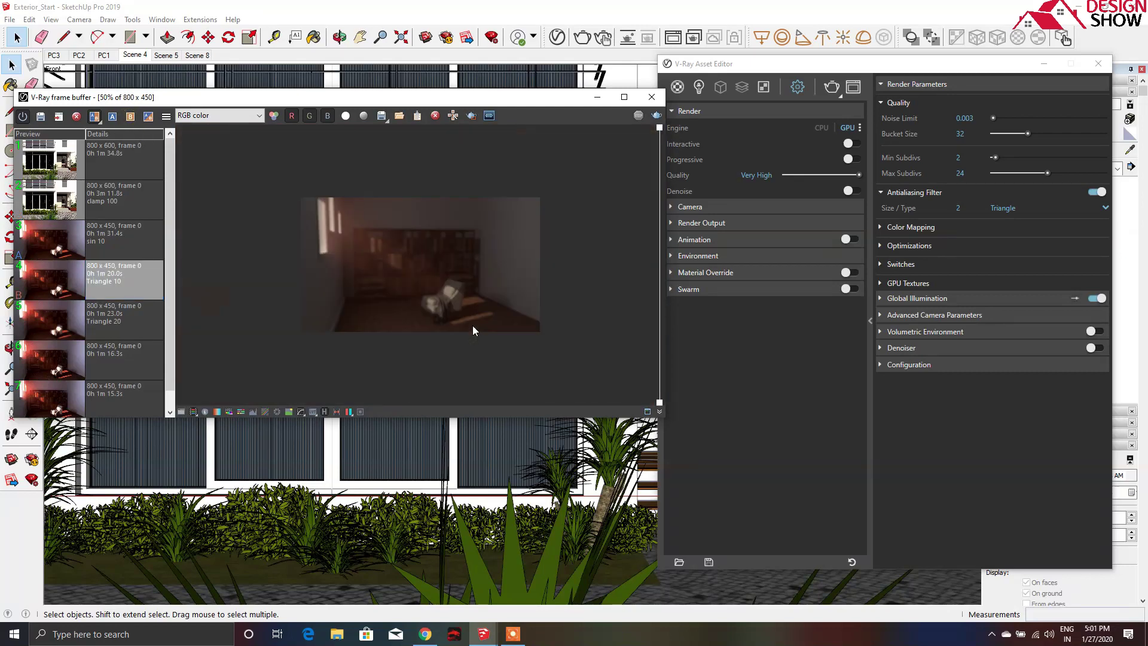
pyautogui.scroll(1, 491, 341)
pyautogui.moveTo(658, 402)
pyautogui.mouseDown()
pyautogui.moveTo(283, 397)
pyautogui.moveTo(474, 392)
pyautogui.mouseUp()
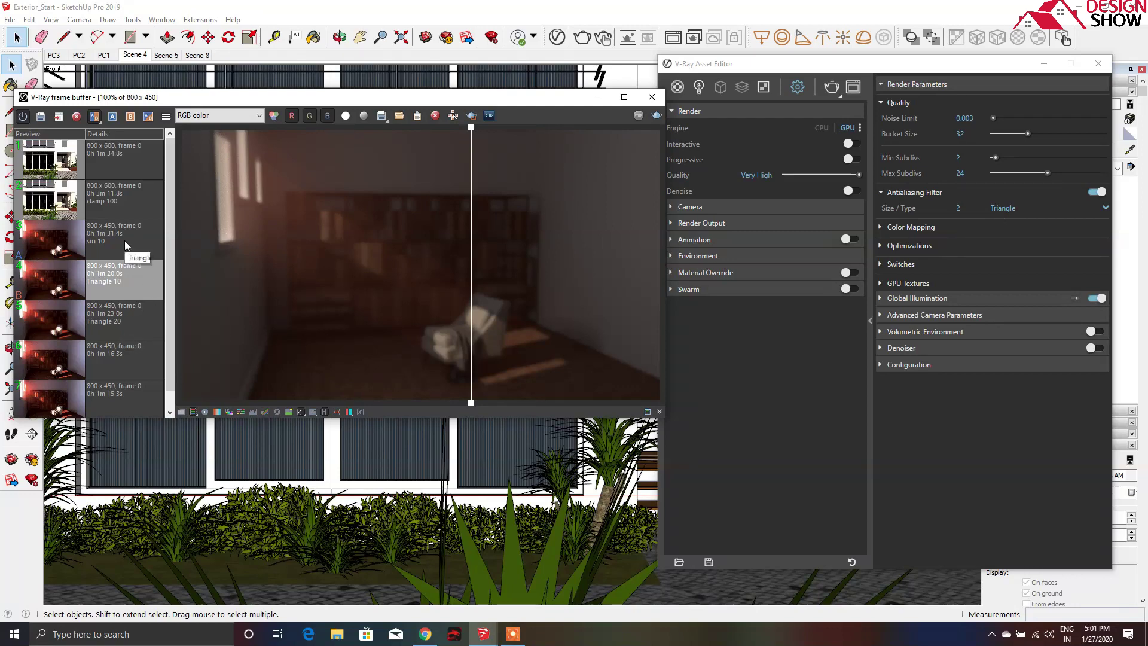
# Step: Hide the comparison split and browse the saved renders, ending on Triangle 20
pyautogui.click(97, 119)
pyautogui.click(99, 236)
pyautogui.click(118, 323)
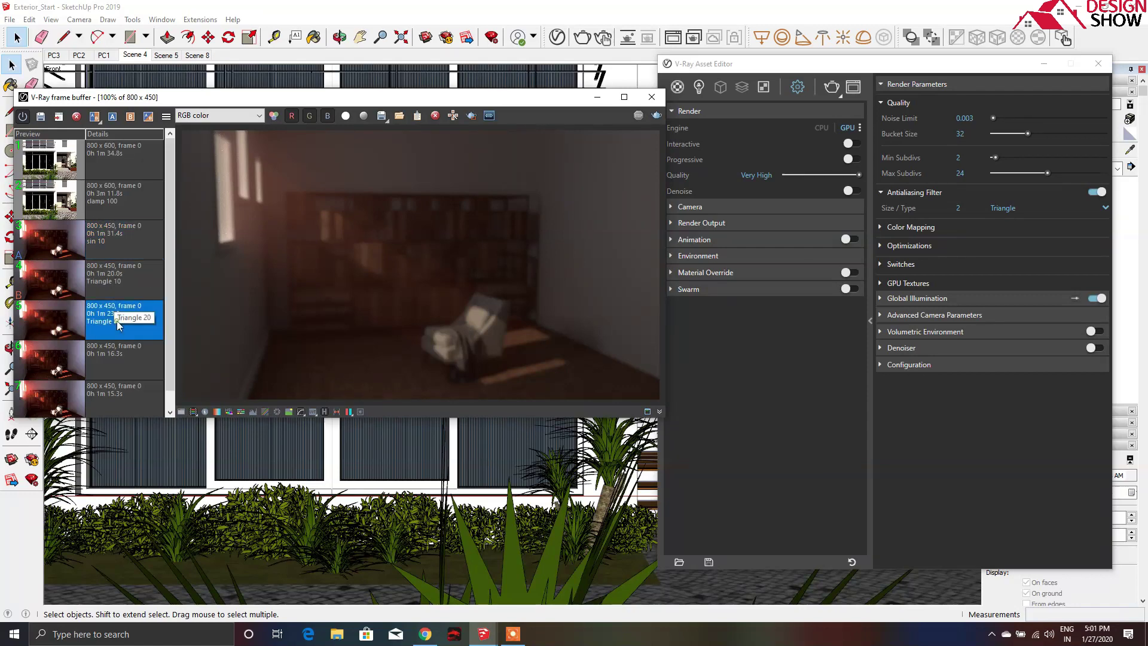
pyautogui.press('Up')
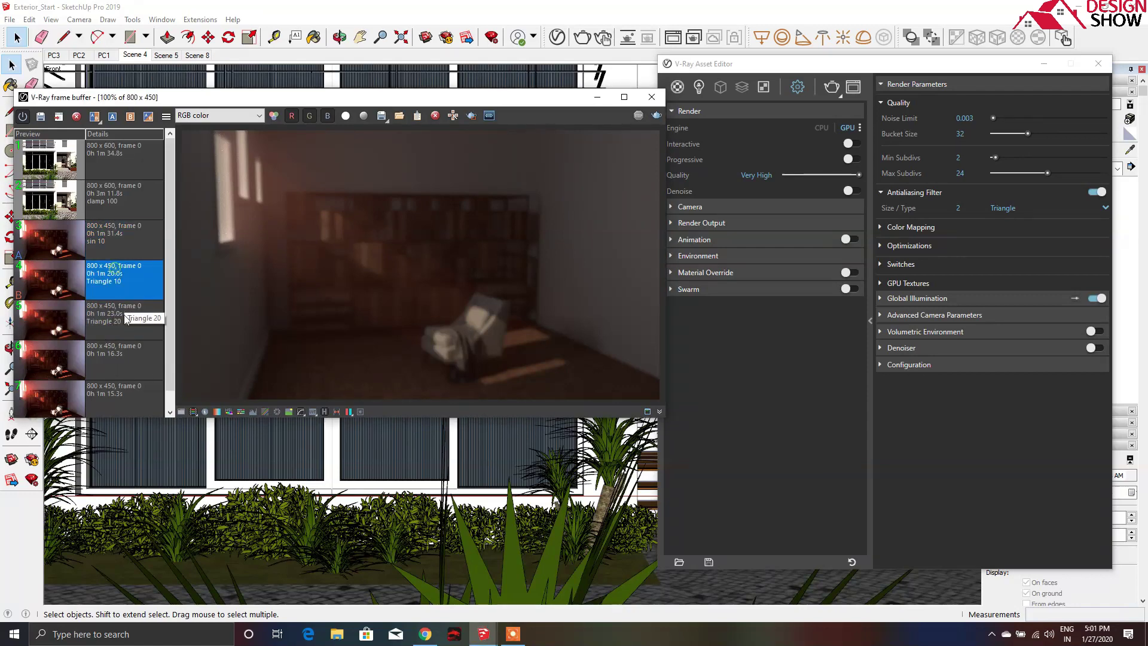
pyautogui.click(126, 320)
pyautogui.click(124, 291)
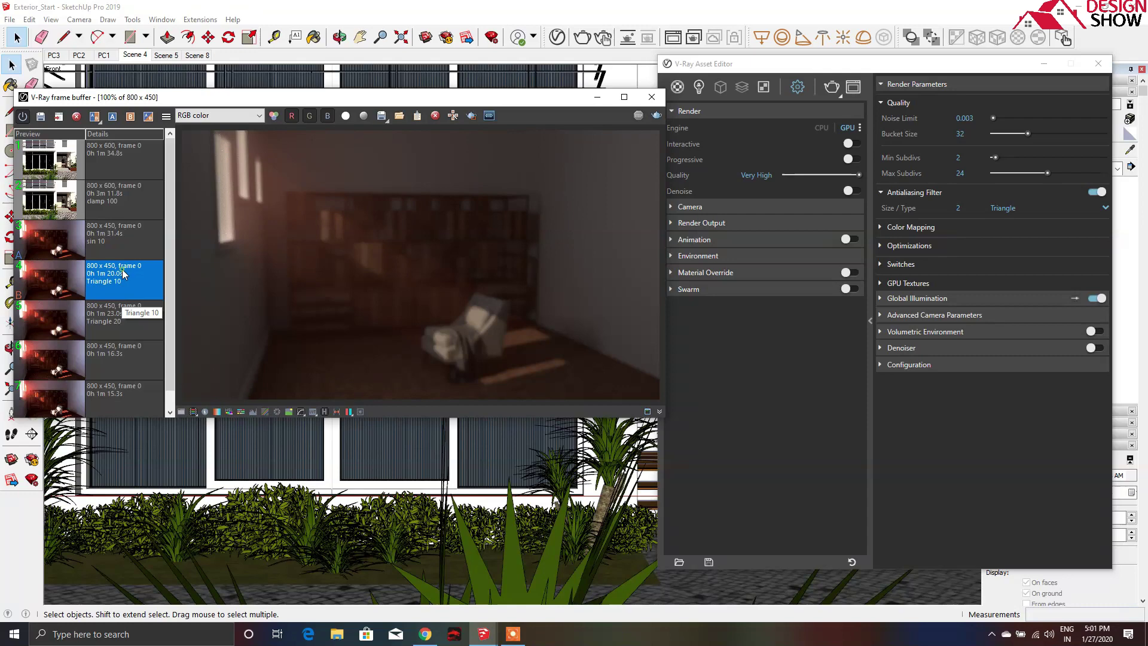
pyautogui.click(110, 239)
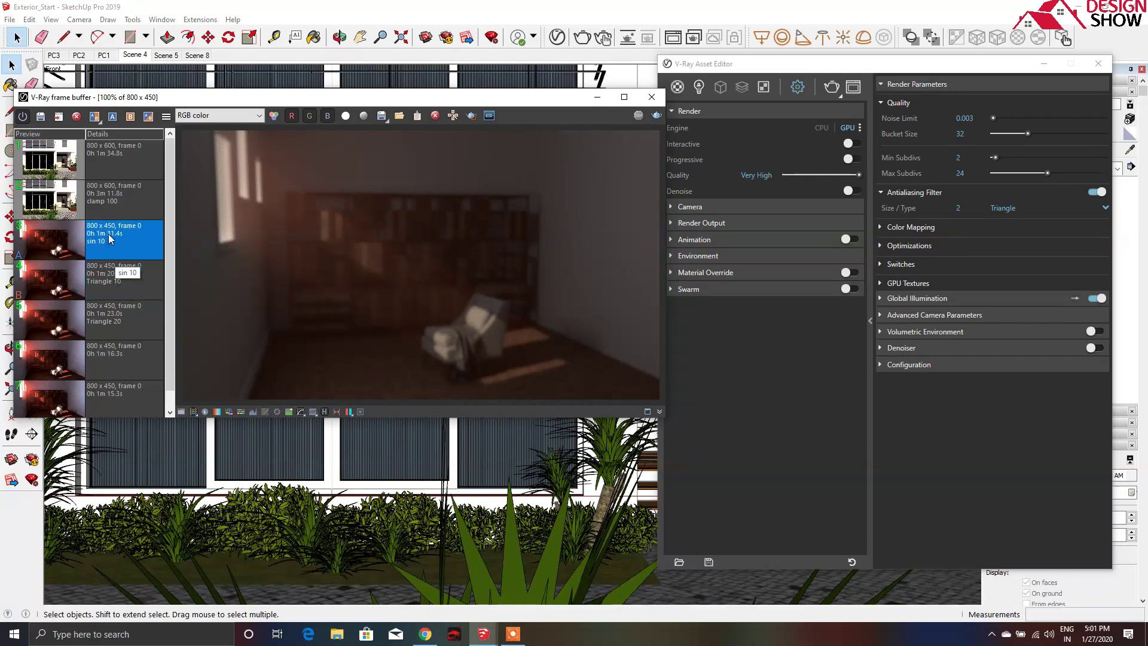
pyautogui.click(126, 316)
pyautogui.scroll(-1, 264, 321)
pyautogui.scroll(1, 266, 321)
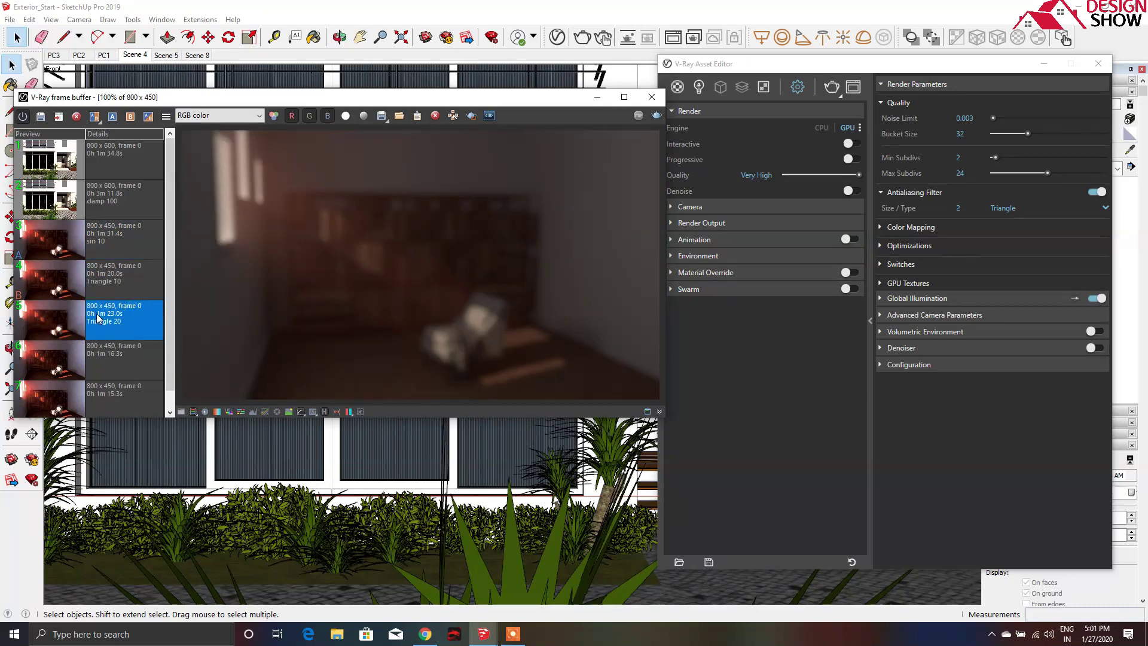
pyautogui.click(117, 355)
pyautogui.click(116, 319)
# Step: Turn off the Antialiasing Filter, toggle Subpixel Clamp on and off, and show the clamp 100 render
pyautogui.click(1091, 199)
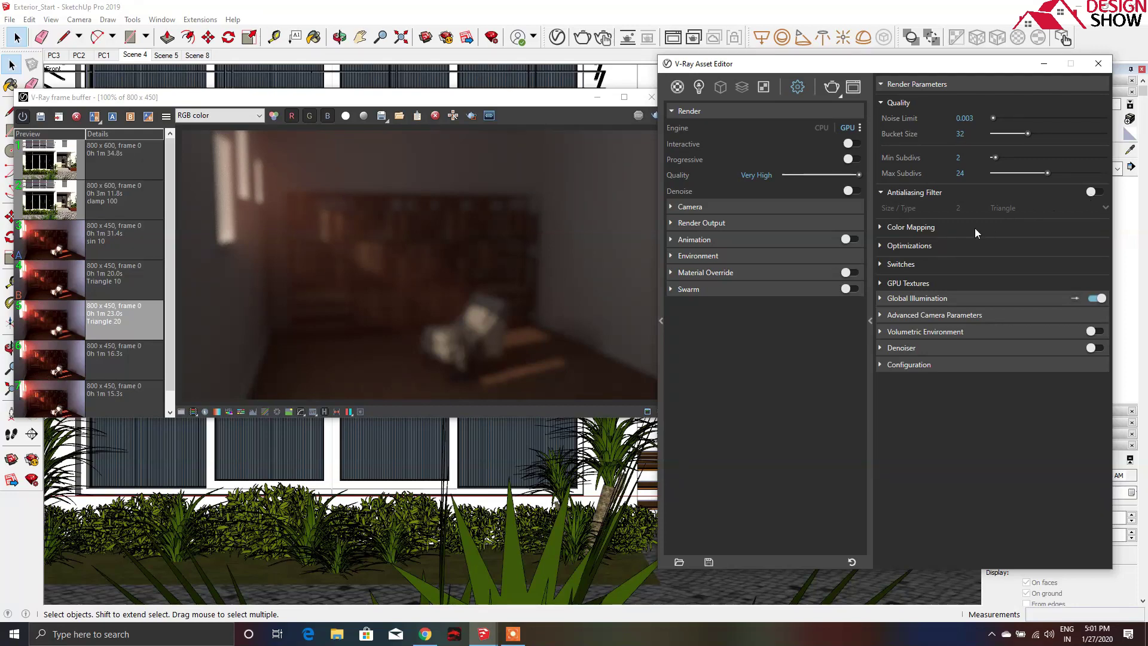
pyautogui.click(911, 229)
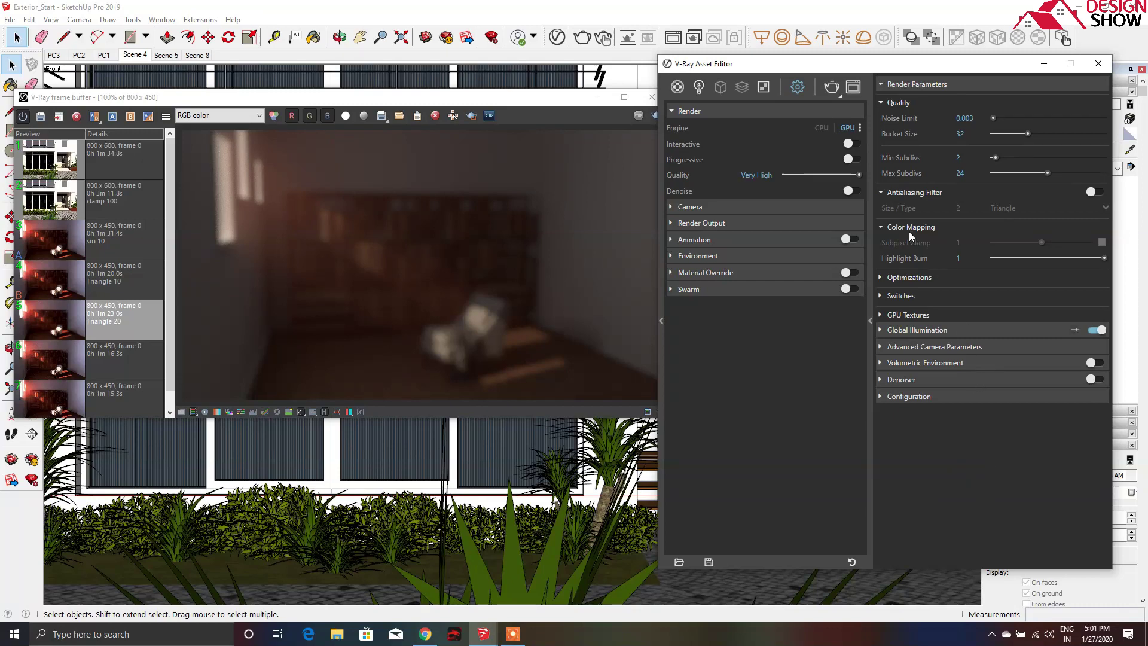
pyautogui.click(1103, 243)
pyautogui.click(1103, 242)
pyautogui.click(133, 211)
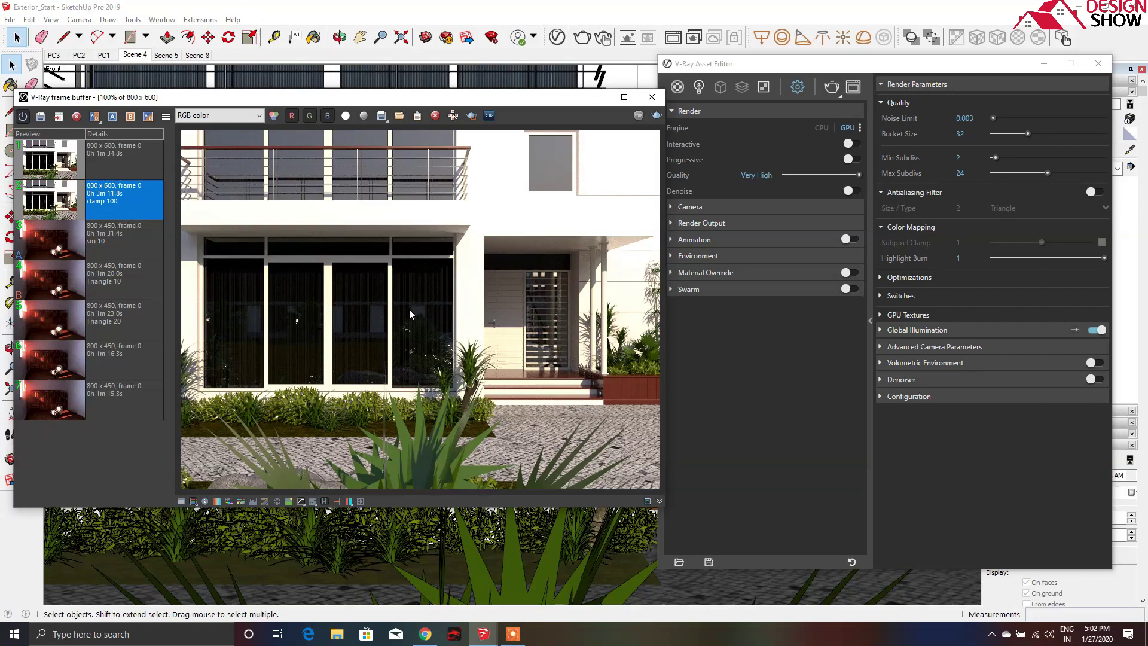
# Step: Compare the clamp 100 render (A) against the first exterior render (B) using the split divider
pyautogui.click(112, 117)
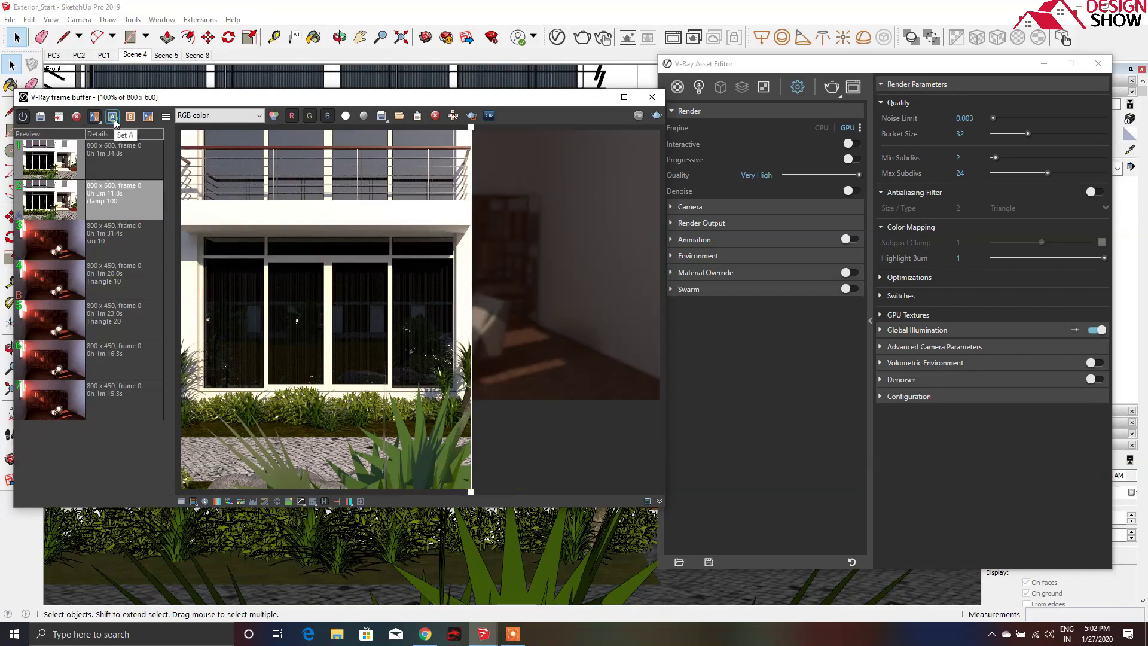
pyautogui.click(122, 163)
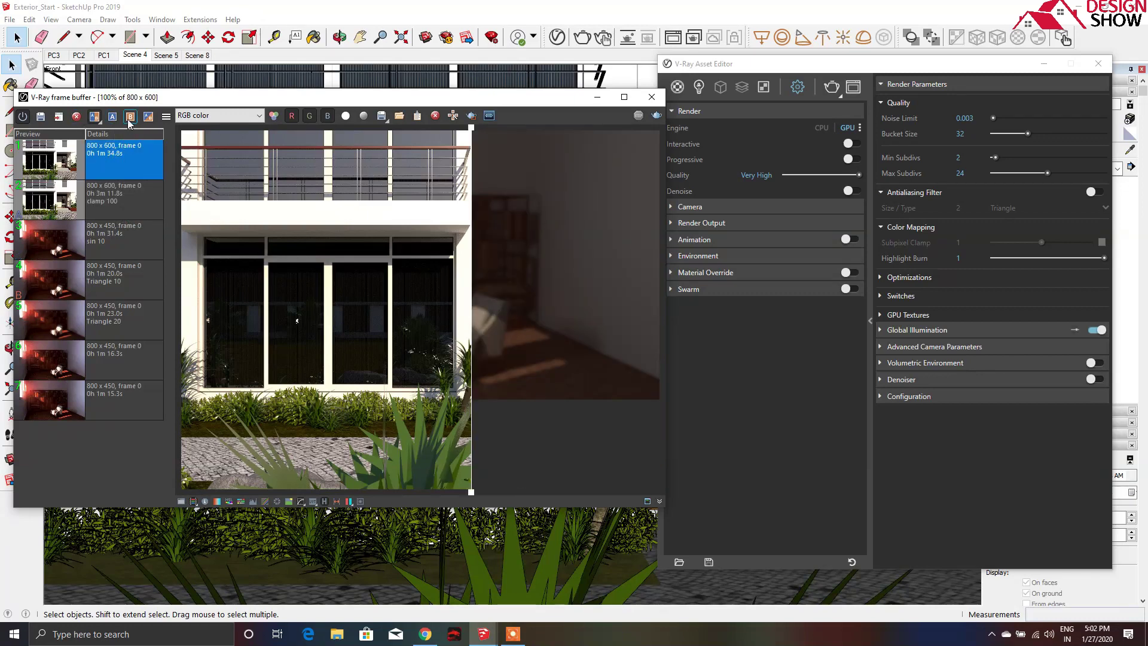
pyautogui.click(129, 120)
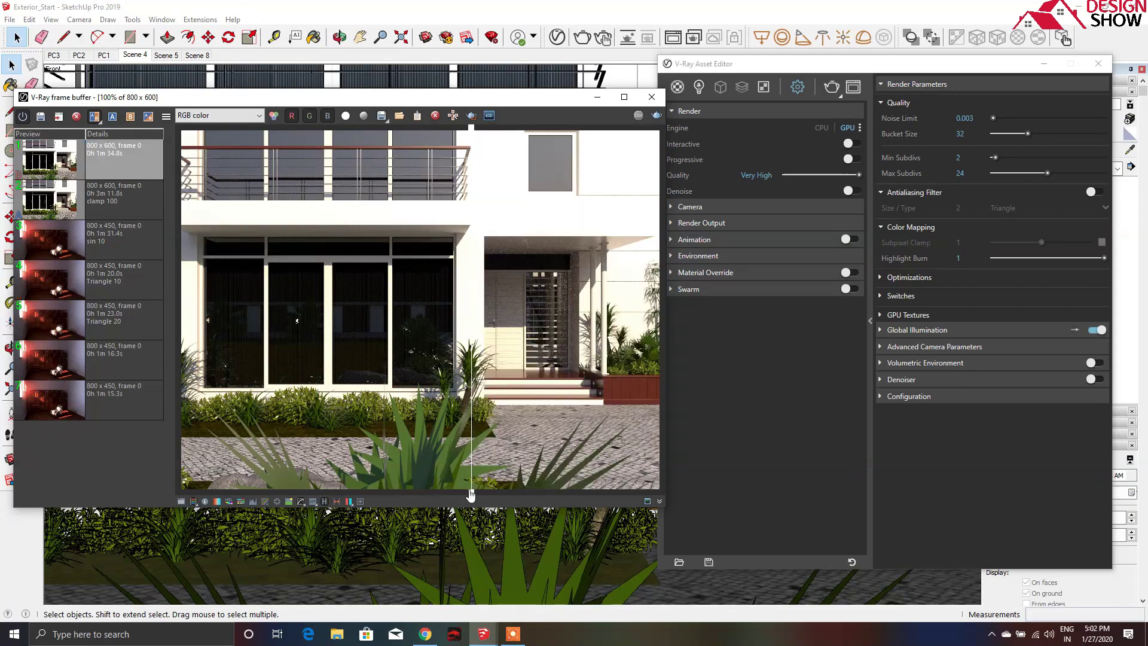
pyautogui.moveTo(470, 494)
pyautogui.mouseDown()
pyautogui.moveTo(582, 493)
pyautogui.moveTo(319, 459)
pyautogui.moveTo(675, 457)
pyautogui.mouseUp()
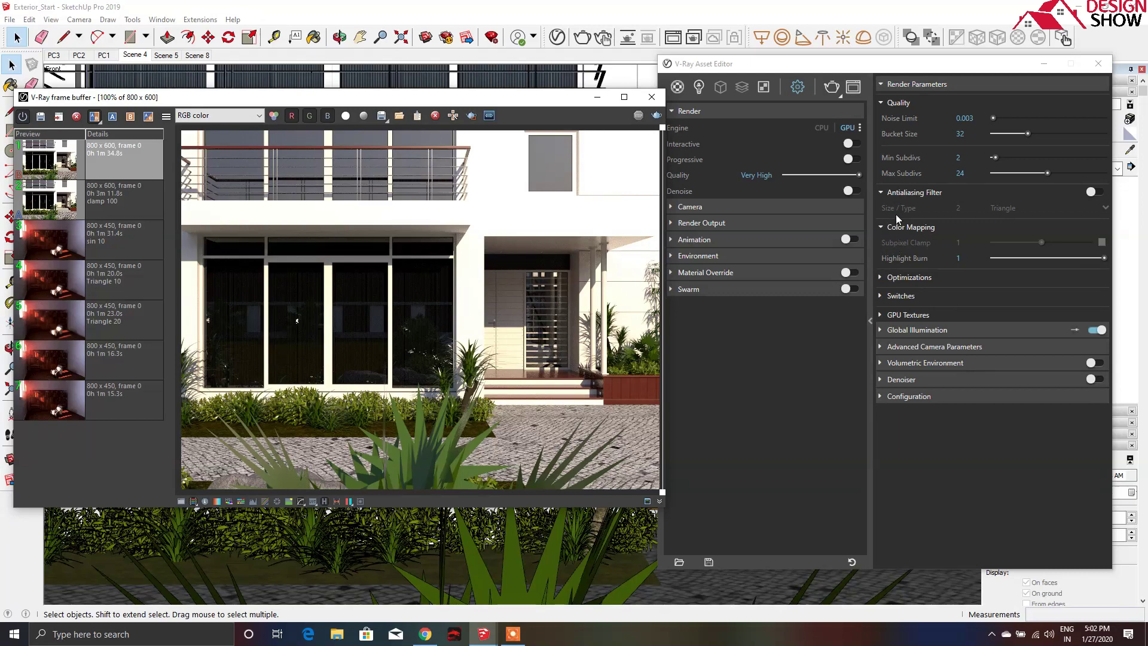
# Step: Fold Quality, Antialiasing Filter and Color Mapping, and expand Optimizations showing Adaptive Lights 8
pyautogui.click(900, 105)
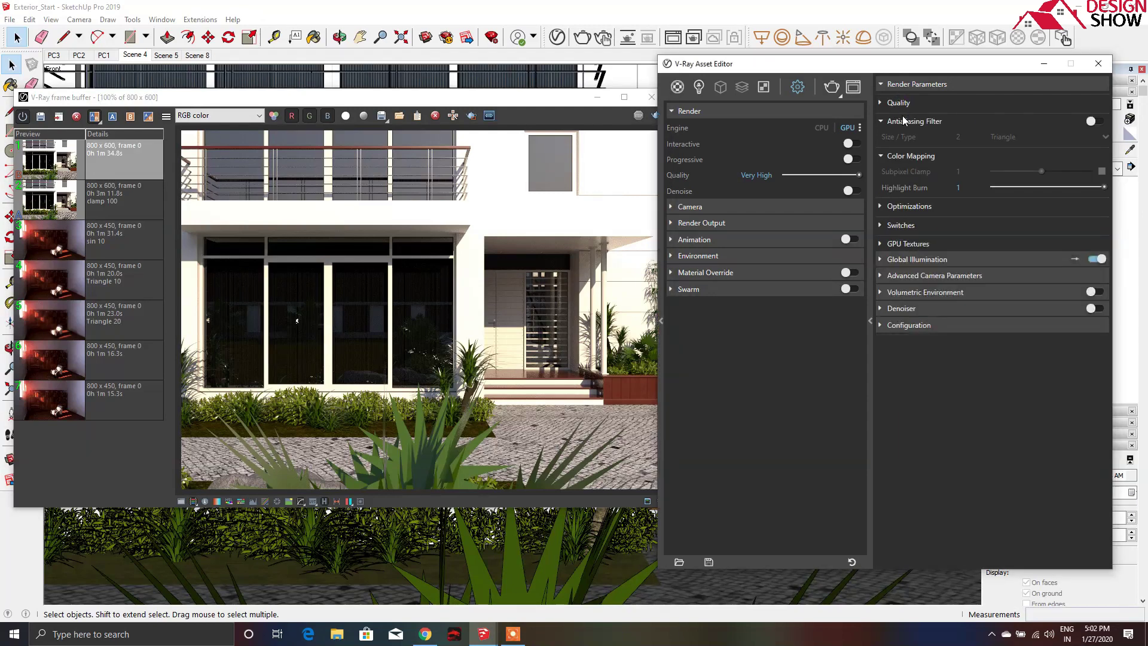
pyautogui.click(909, 121)
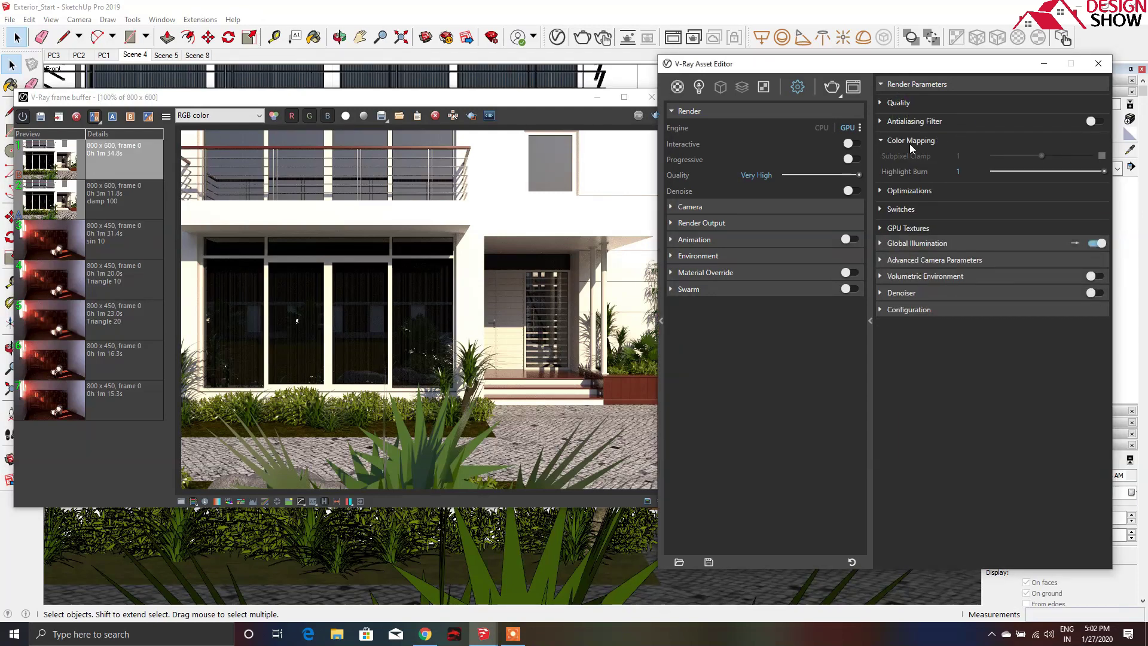
pyautogui.click(909, 144)
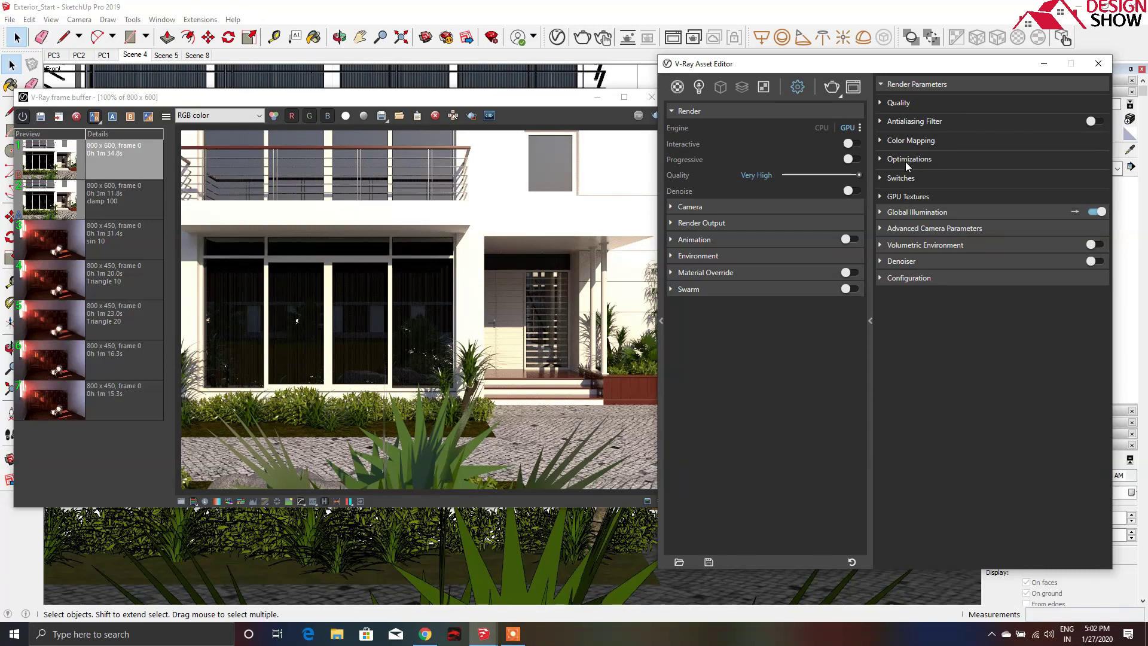
pyautogui.click(905, 160)
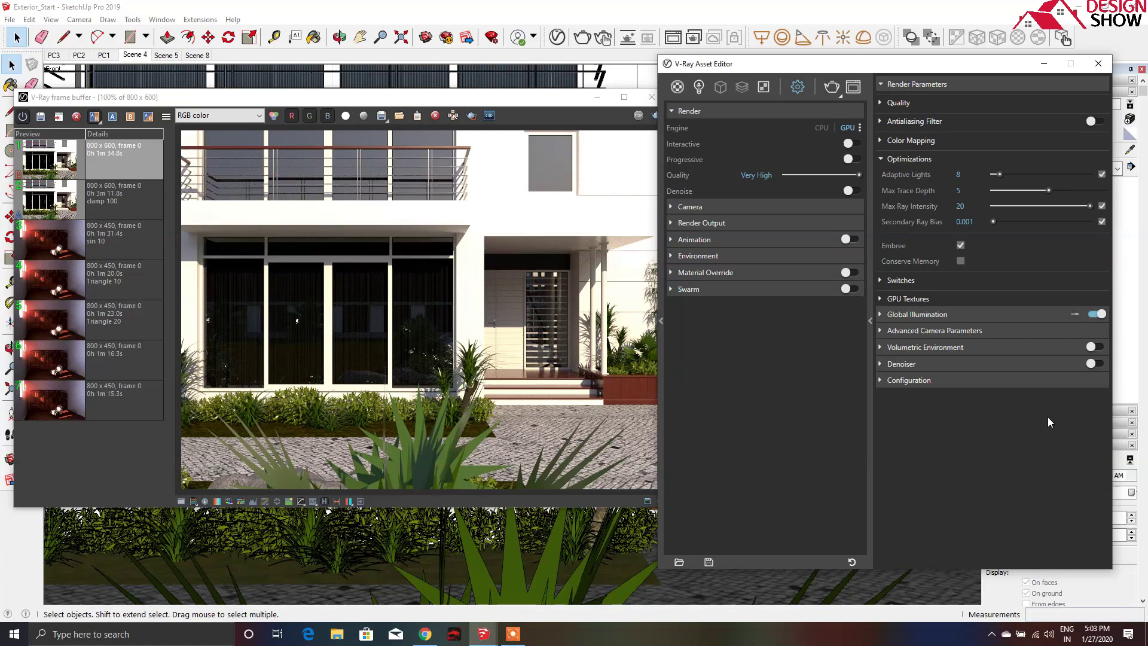
# Step: Zoom in and out around the entrance door, column and plants, then return to 100%
pyautogui.click(530, 309)
pyautogui.scroll(2, 530, 310)
pyautogui.scroll(-1, 344, 314)
pyautogui.scroll(-1, 345, 242)
pyautogui.scroll(1, 562, 348)
pyautogui.scroll(1, 561, 346)
pyautogui.scroll(1, 561, 346)
pyautogui.scroll(1, 550, 295)
pyautogui.scroll(1, 550, 296)
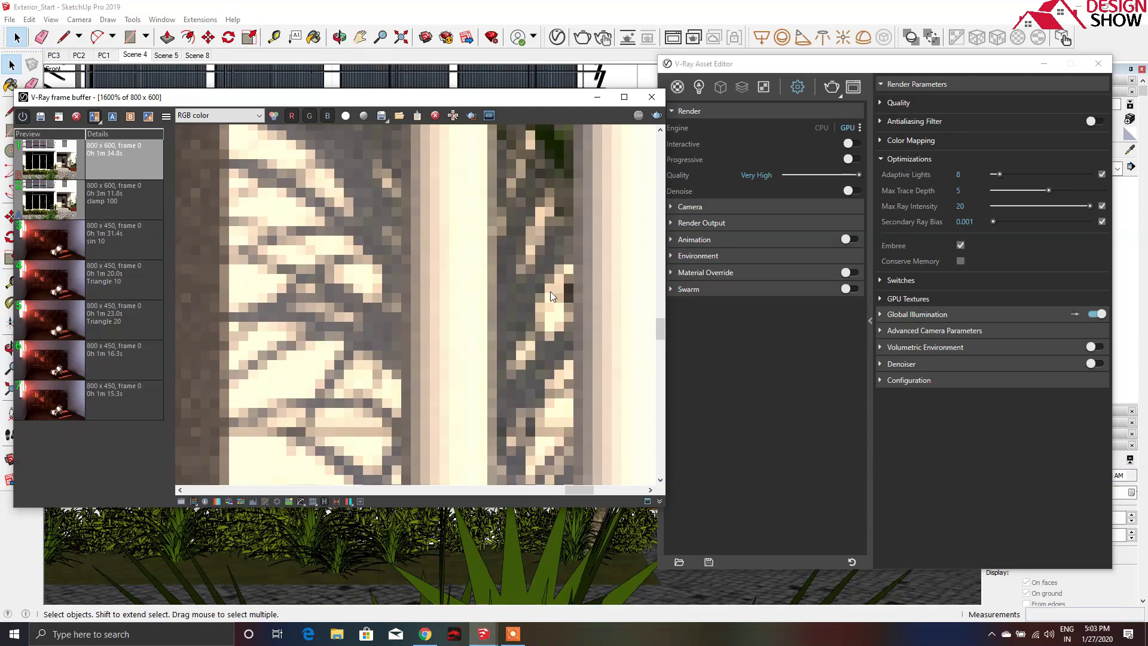
pyautogui.scroll(-1, 411, 230)
pyautogui.scroll(-1, 407, 242)
pyautogui.scroll(-1, 407, 241)
pyautogui.scroll(2, 448, 247)
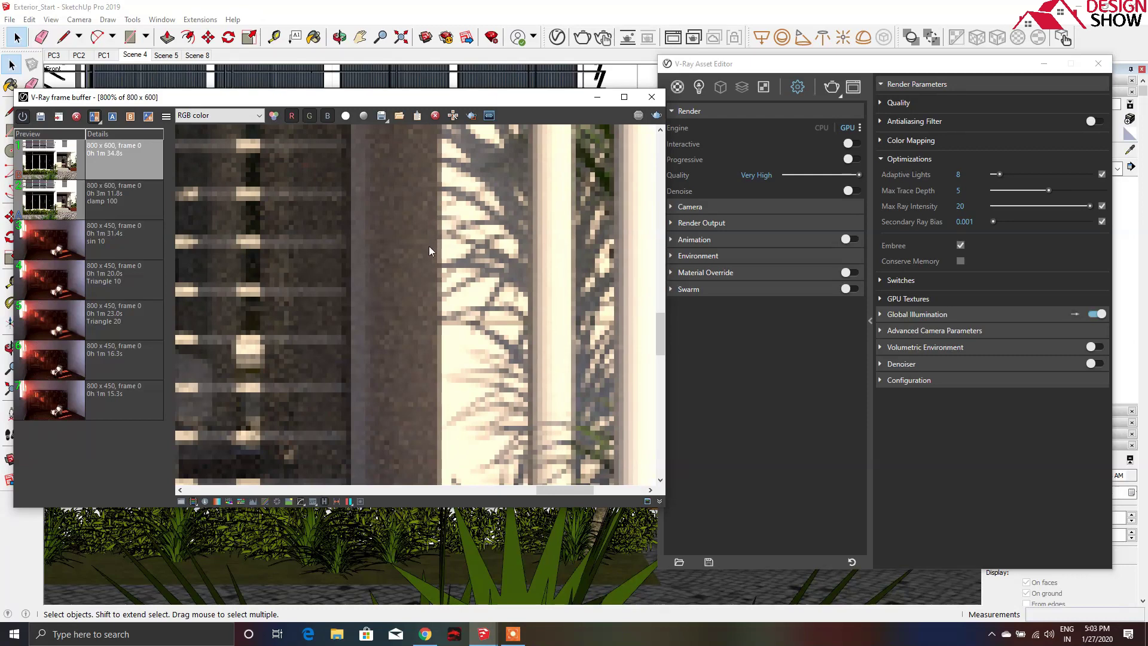
pyautogui.scroll(-2, 335, 218)
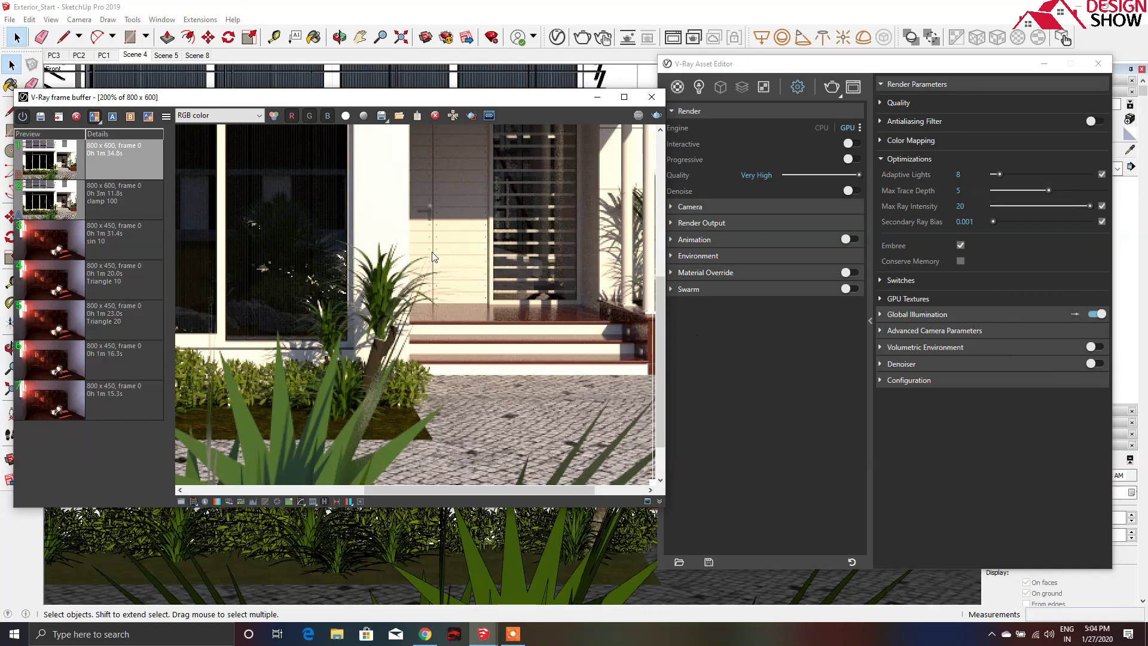
pyautogui.doubleClick(394, 276)
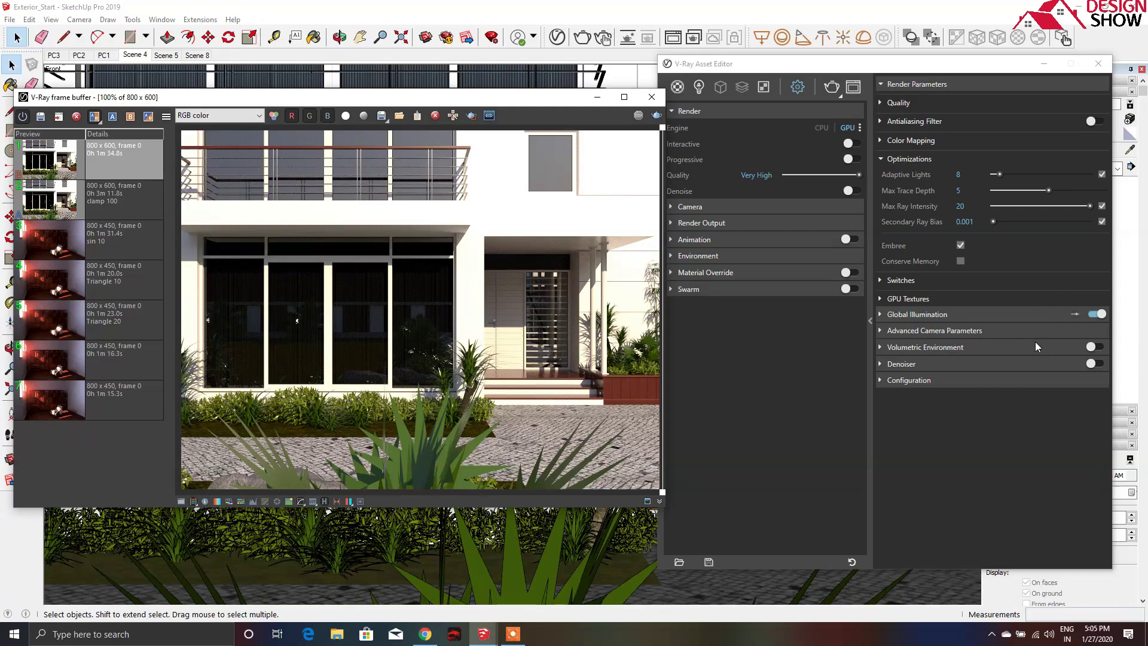
# Step: Zoom the exterior render to 400% on the upper facade
pyautogui.scroll(2, 342, 258)
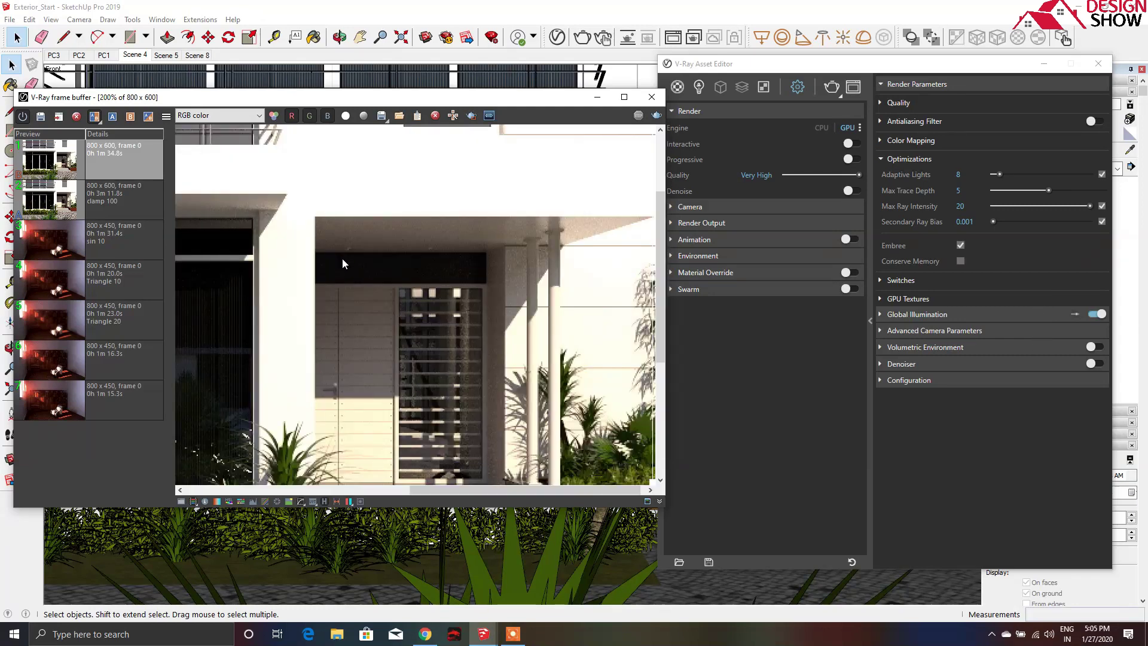
pyautogui.scroll(1, 436, 299)
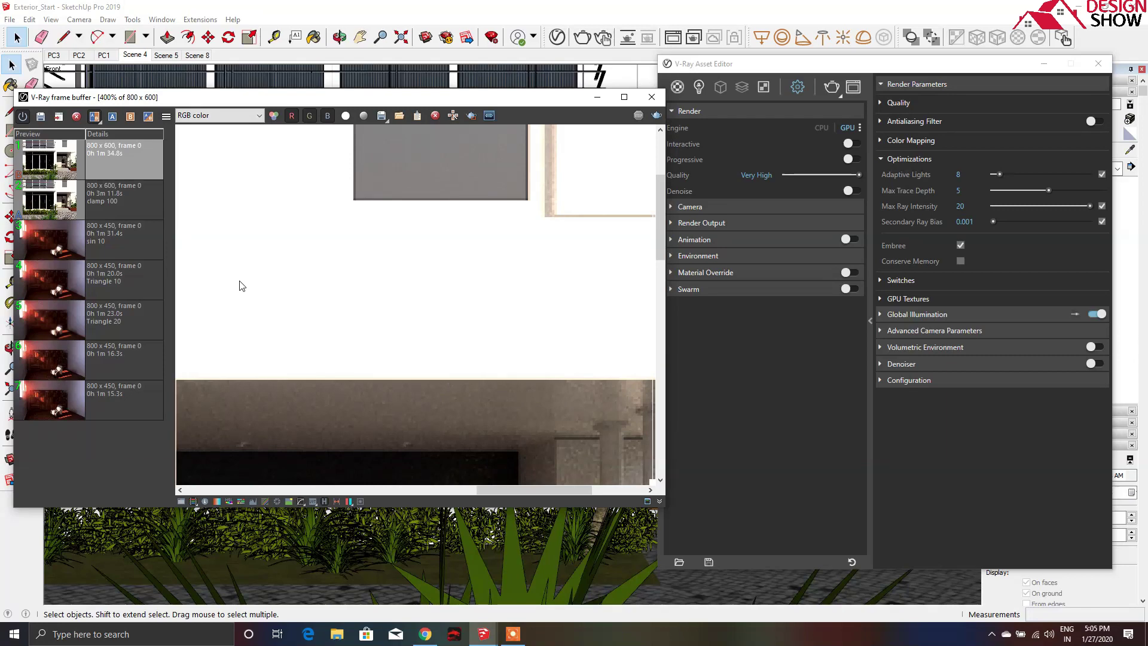
# Step: Pan down and zoom to 1600% to examine grain in the dark window glass
pyautogui.moveTo(404, 366); pyautogui.dragTo(398, 239, button='middle')
pyautogui.scroll(1, 396, 239)
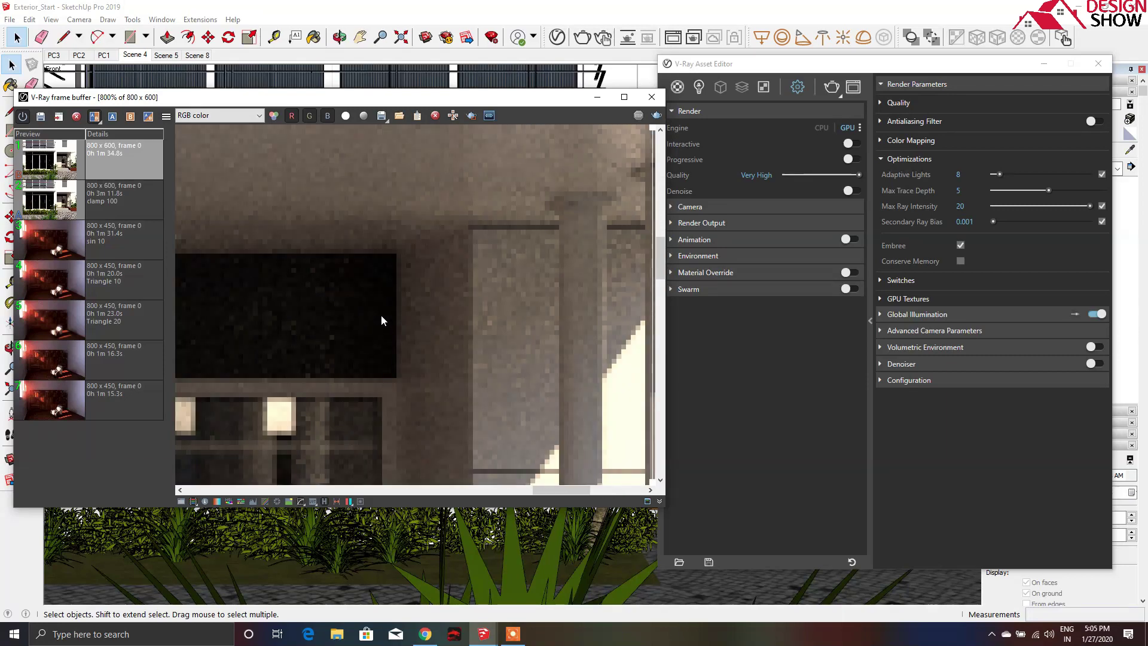
pyautogui.scroll(1, 471, 295)
pyautogui.scroll(1, 455, 299)
pyautogui.scroll(1, 460, 275)
pyautogui.scroll(-1, 463, 215)
pyautogui.scroll(1, 364, 195)
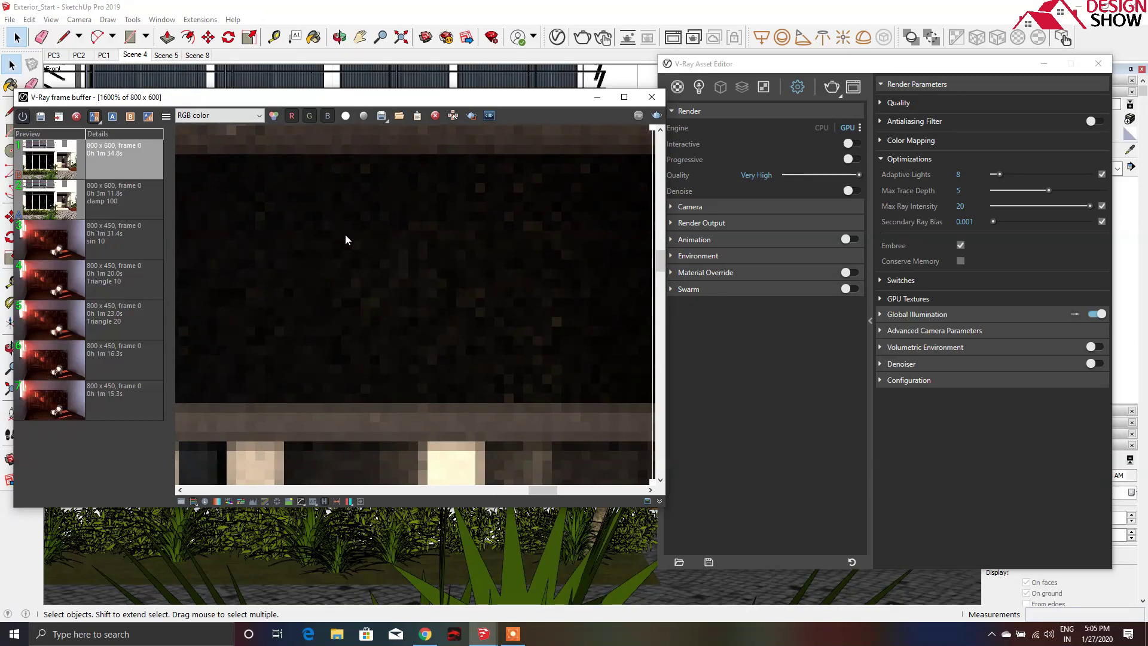
pyautogui.scroll(-1, 347, 239)
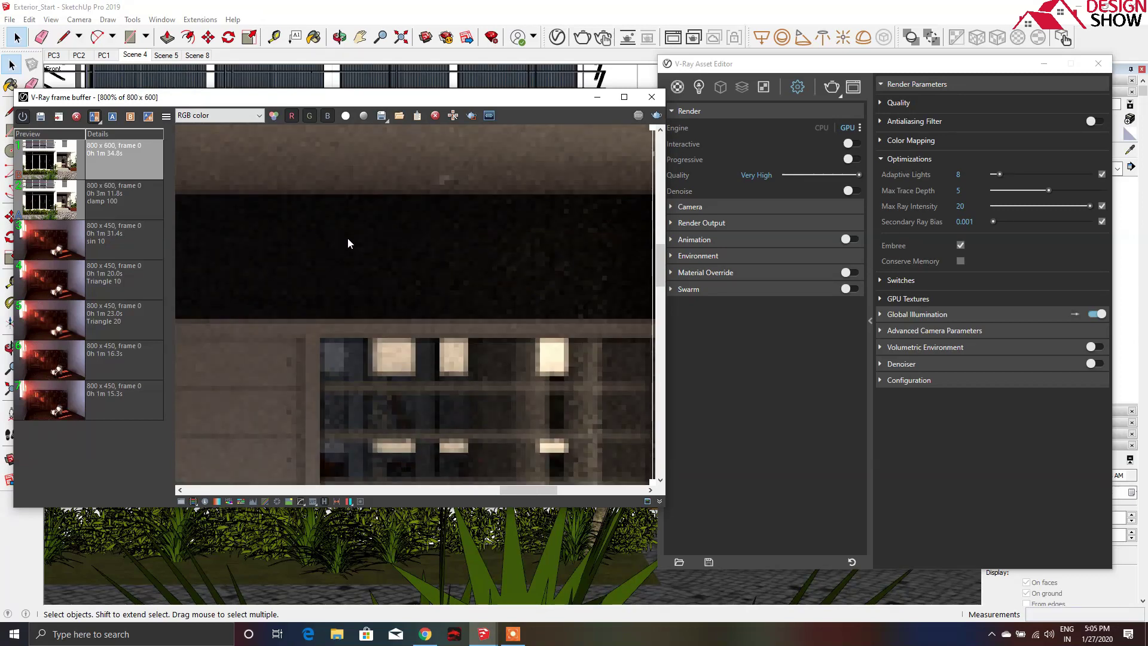
pyautogui.scroll(1, 442, 253)
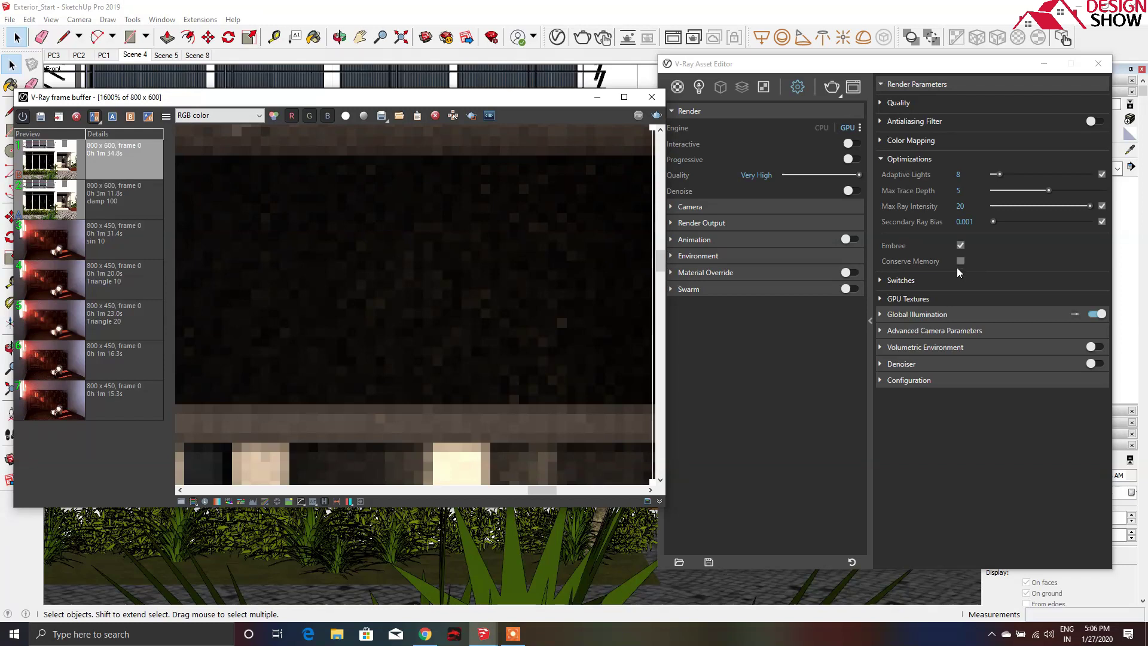
# Step: Collapse Optimizations, expand Switches, and switch the render engine to CPU
pyautogui.click(919, 161)
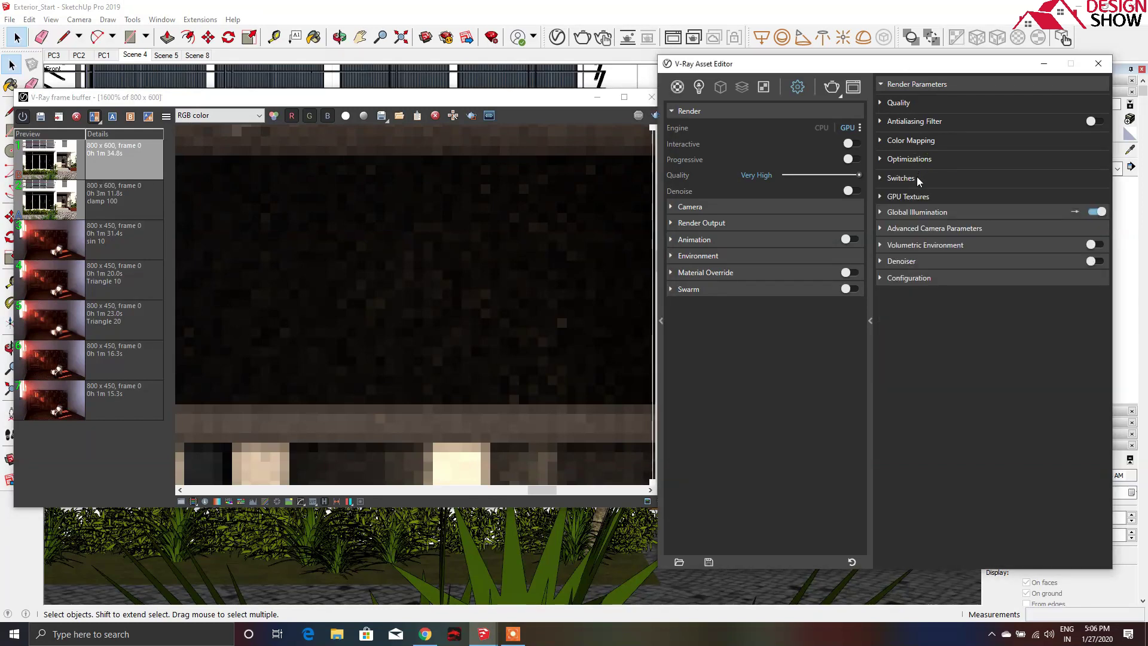
pyautogui.click(918, 180)
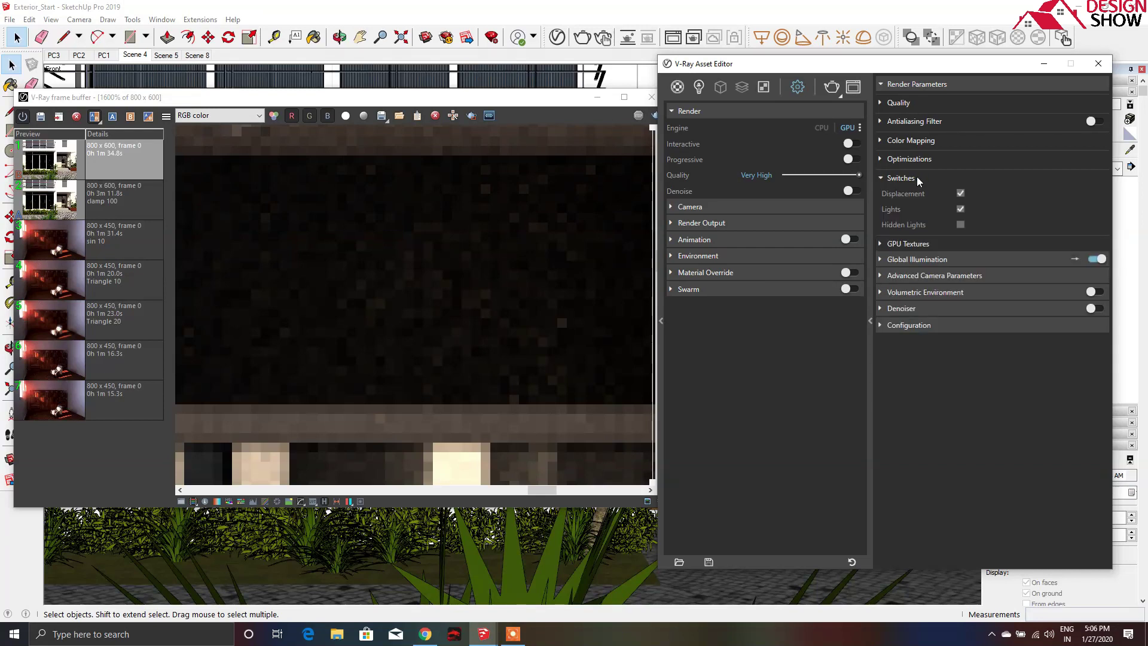
pyautogui.click(822, 127)
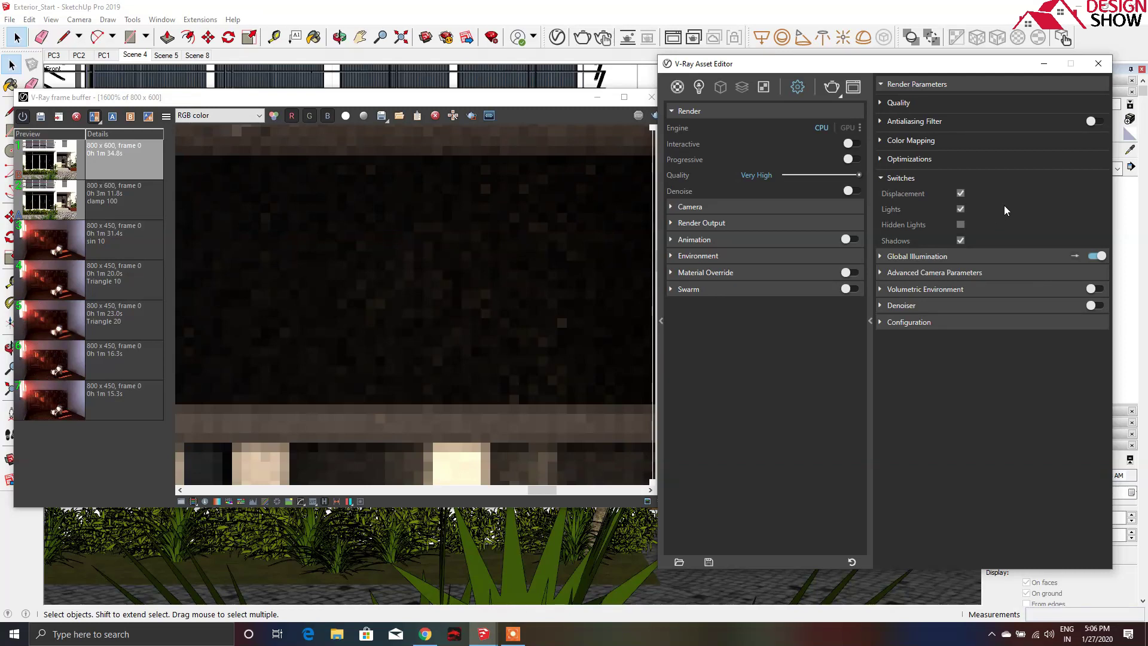
# Step: Expand and fold the Global Illumination settings, leaving them collapsed
pyautogui.click(942, 262)
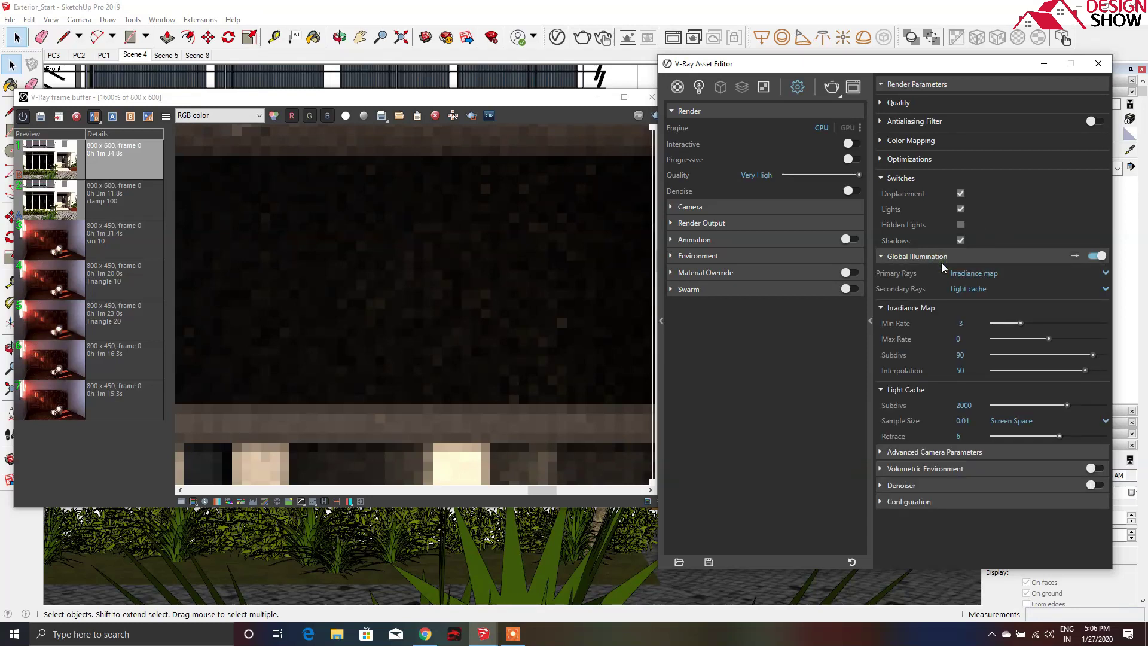
pyautogui.click(941, 263)
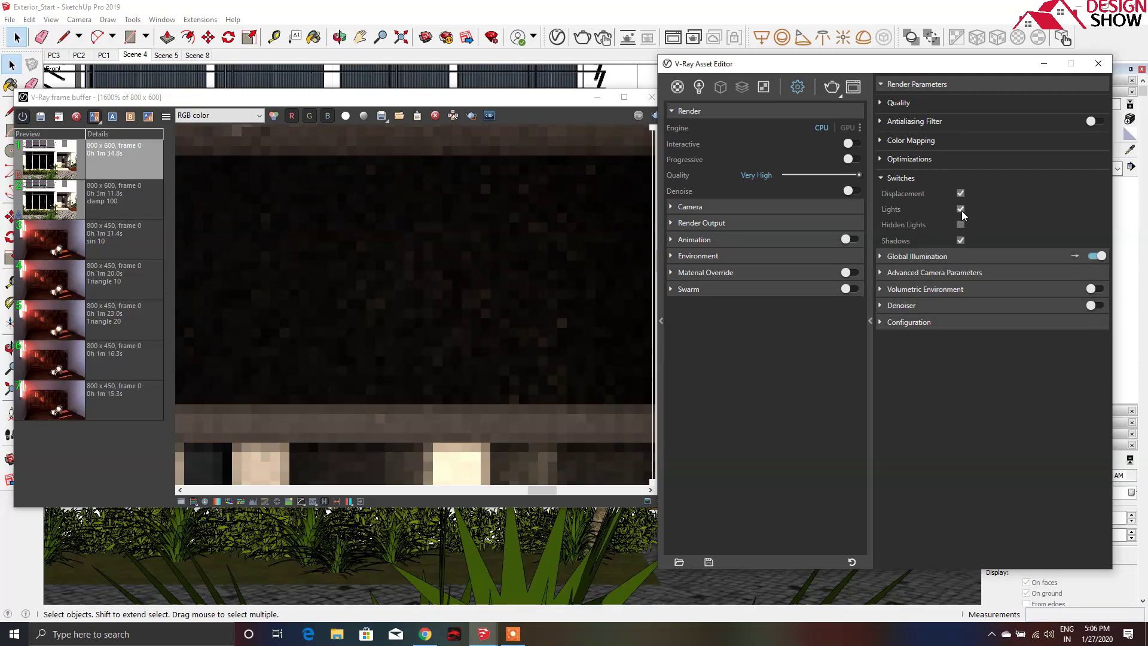
pyautogui.click(949, 256)
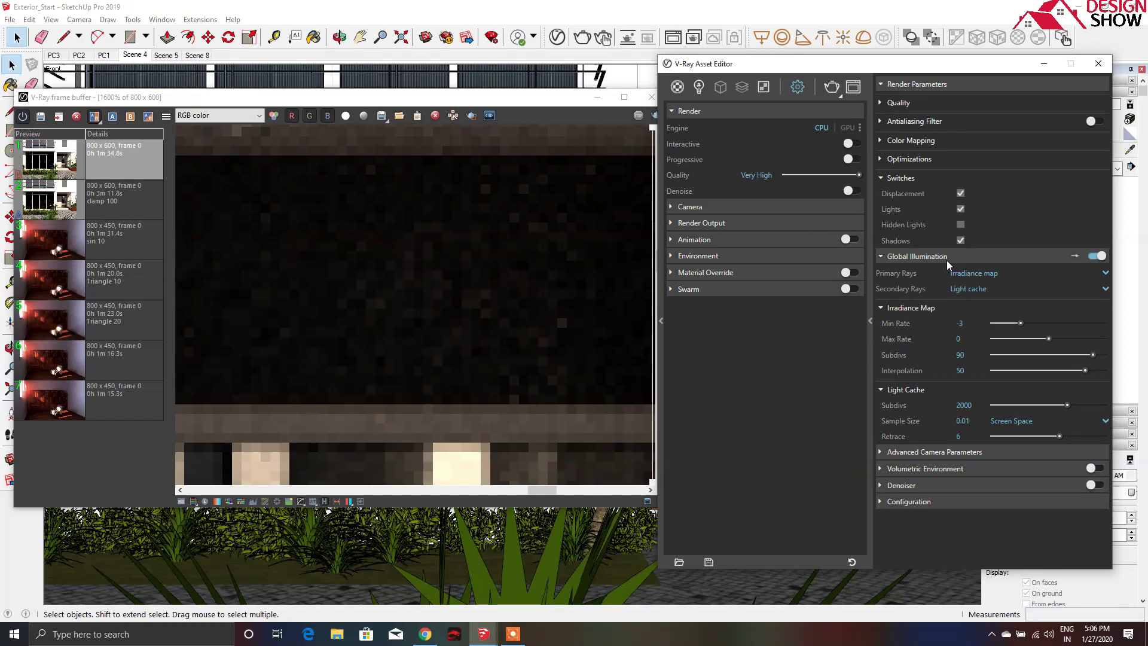
pyautogui.click(947, 260)
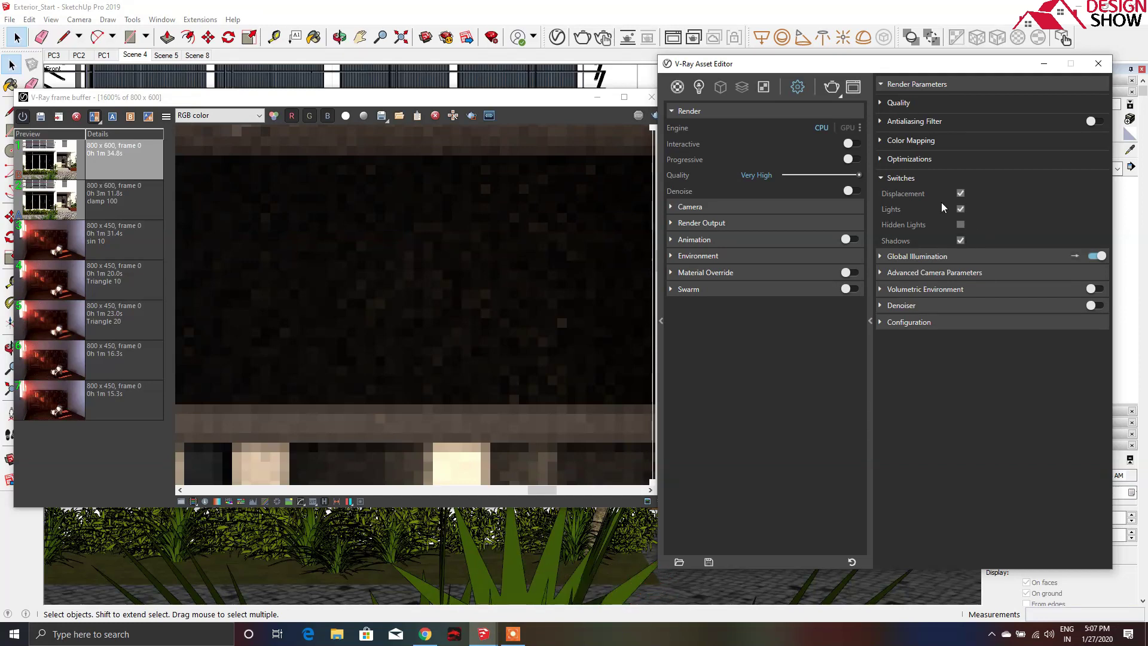
# Step: Switch the engine back to GPU and show GPU Textures instead of Switches
pyautogui.click(852, 127)
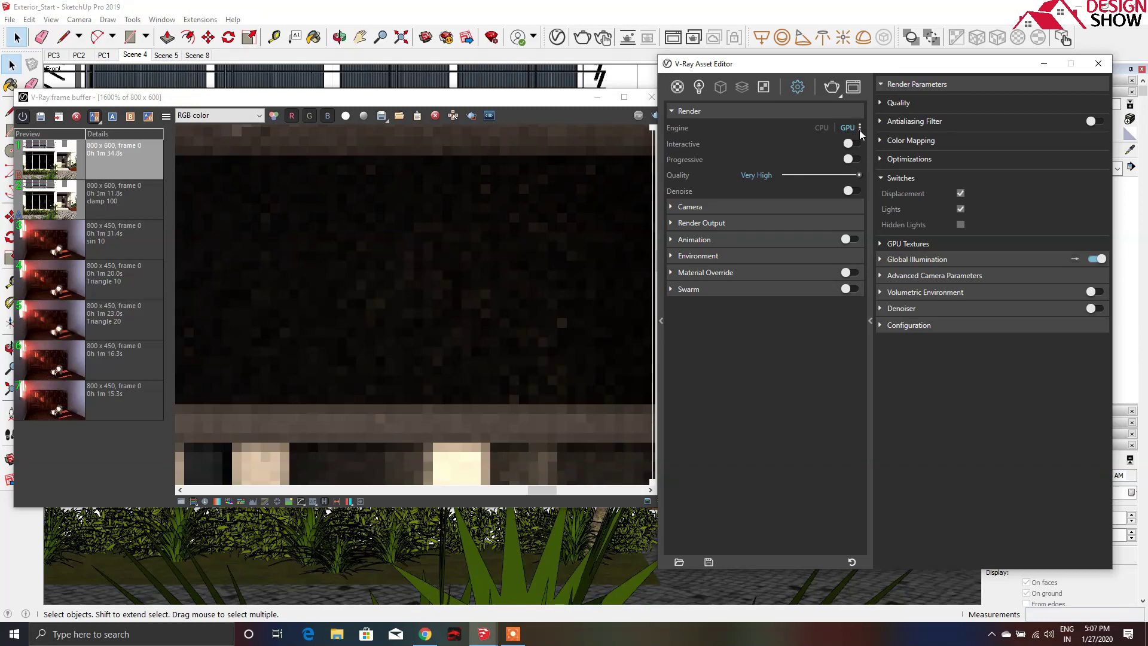
pyautogui.click(897, 178)
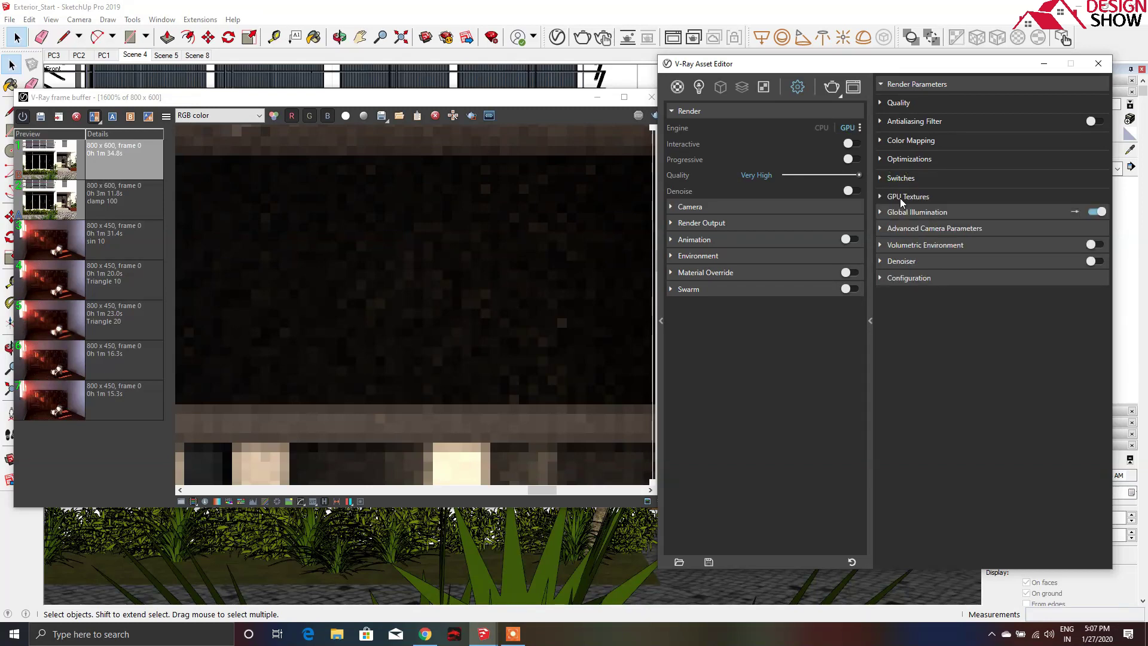
pyautogui.click(901, 198)
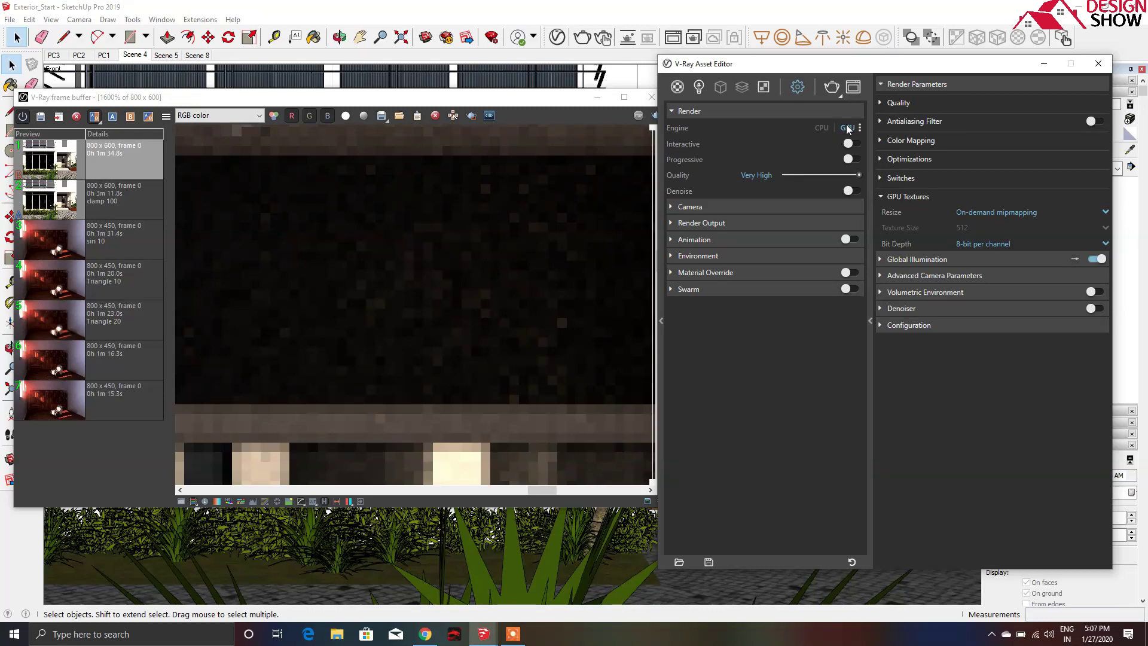
# Step: Set GPU texture resizing to Resize textures at 512
pyautogui.click(971, 212)
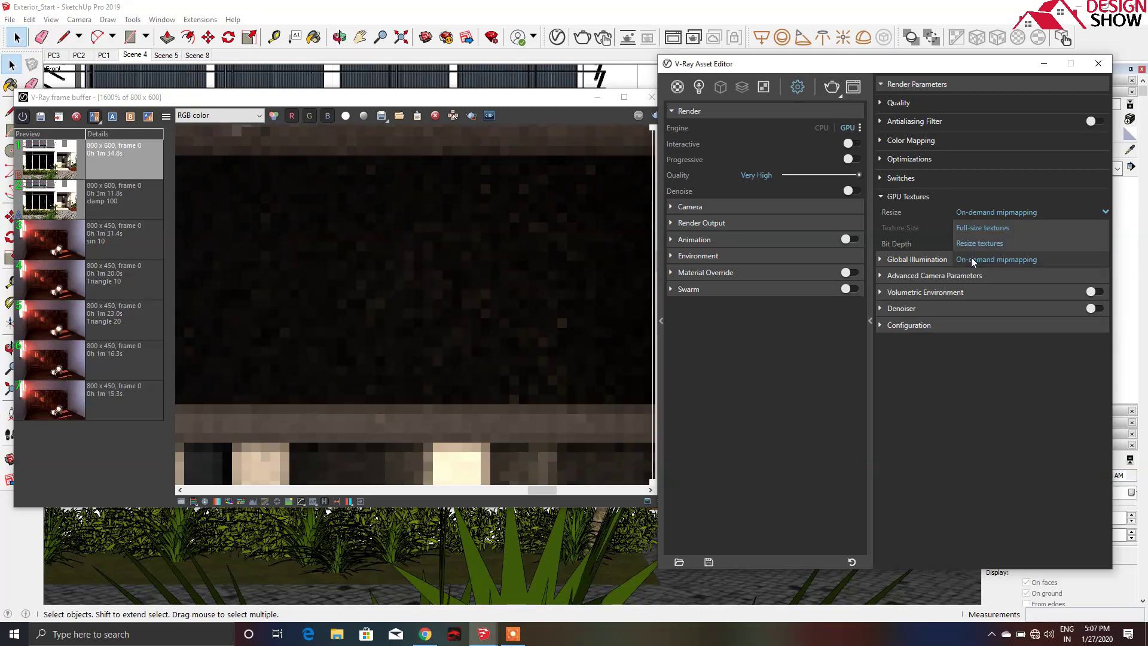
pyautogui.click(990, 246)
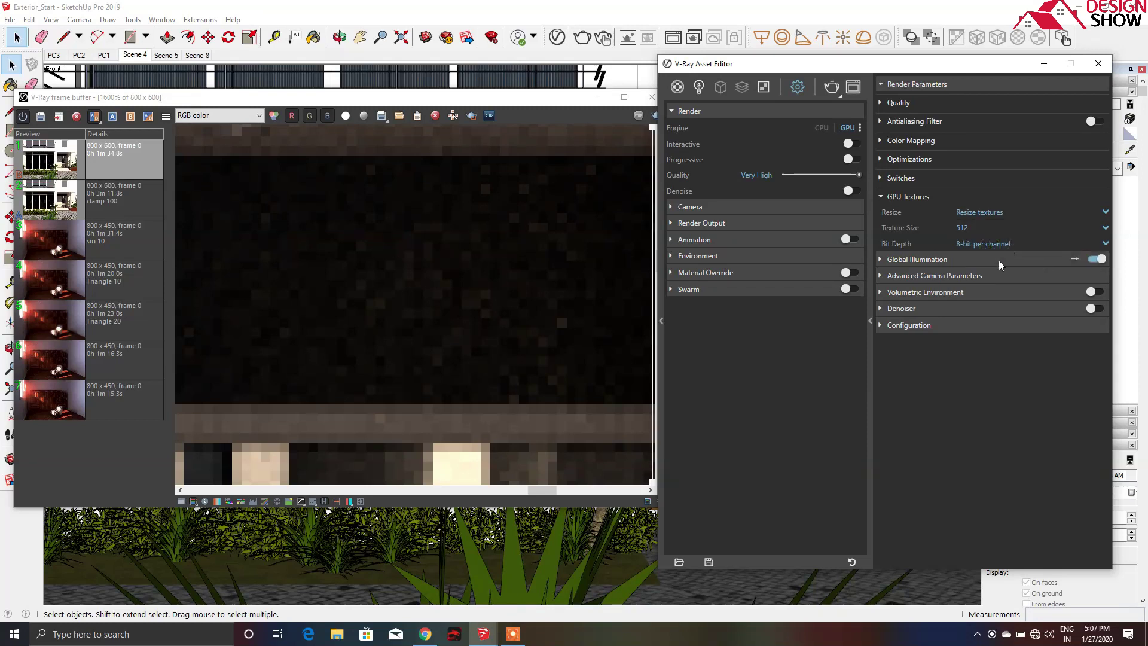
pyautogui.click(997, 214)
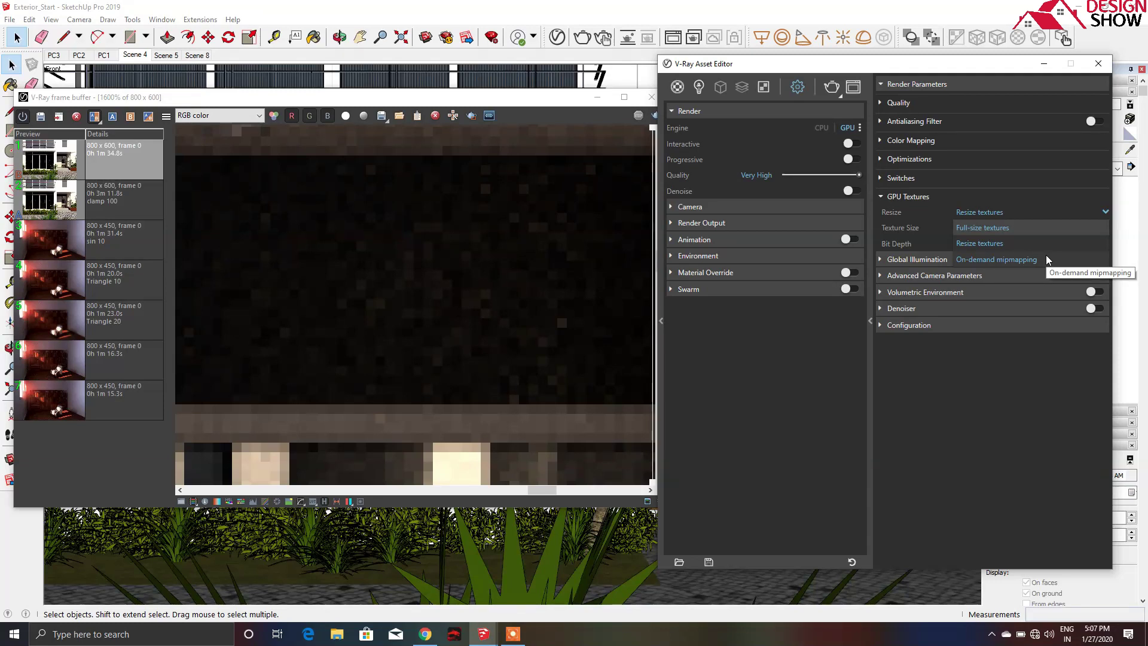
pyautogui.moveTo(979, 243)
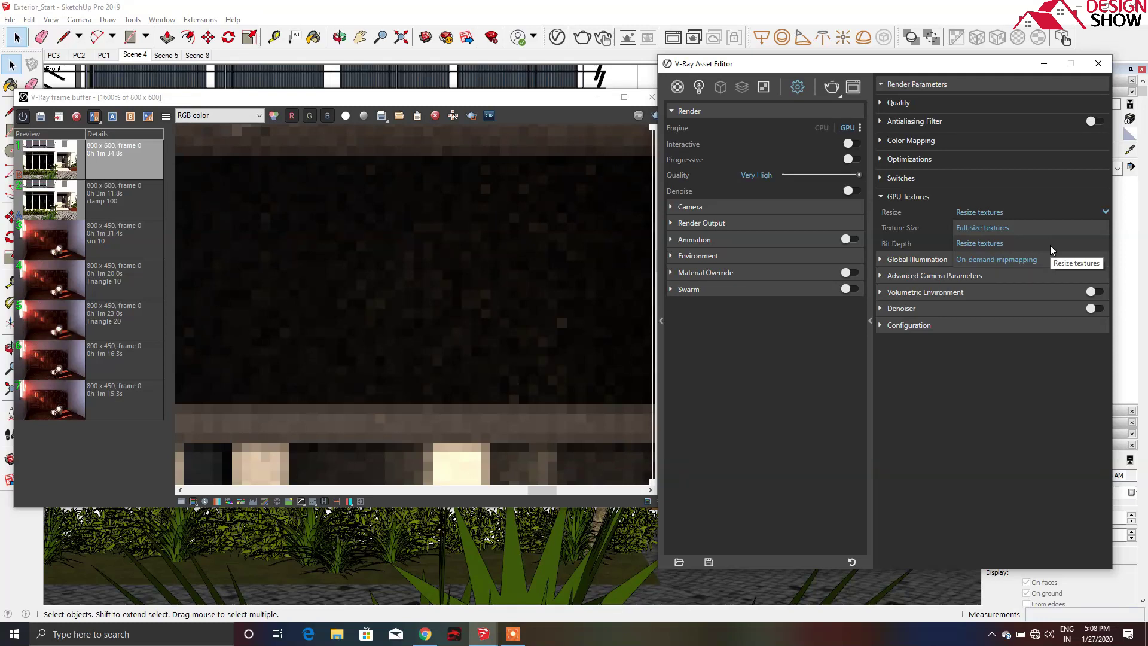
pyautogui.click(1049, 245)
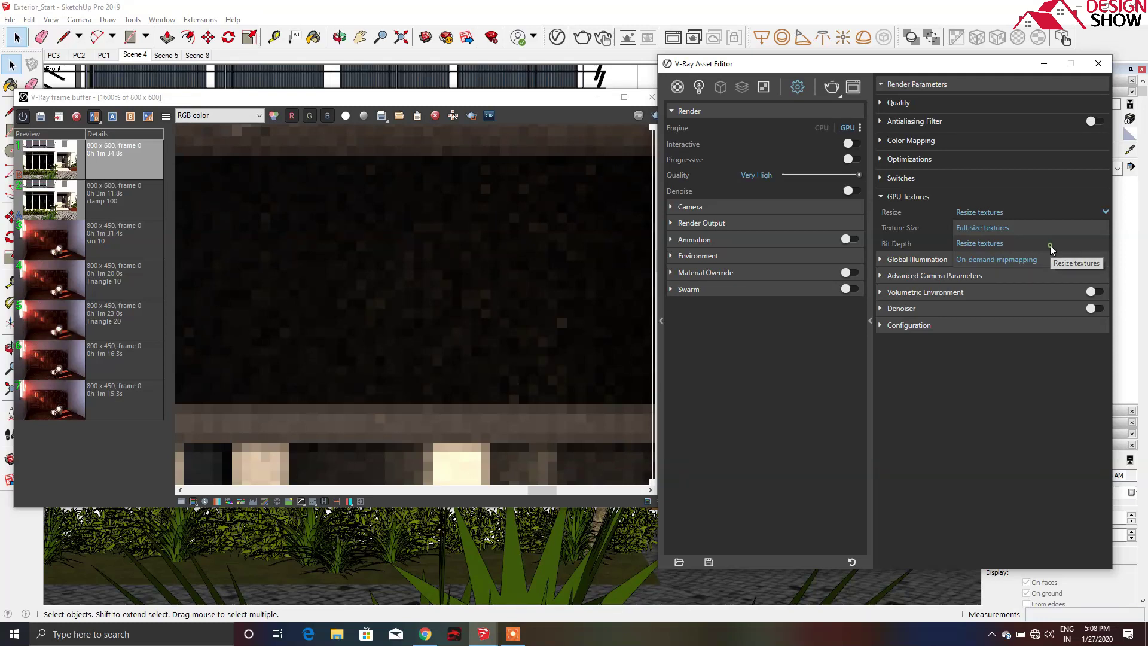
# Step: Check the Resize and Texture Size (512) lists unchanged, then list the Bit Depth options
pyautogui.click(980, 214)
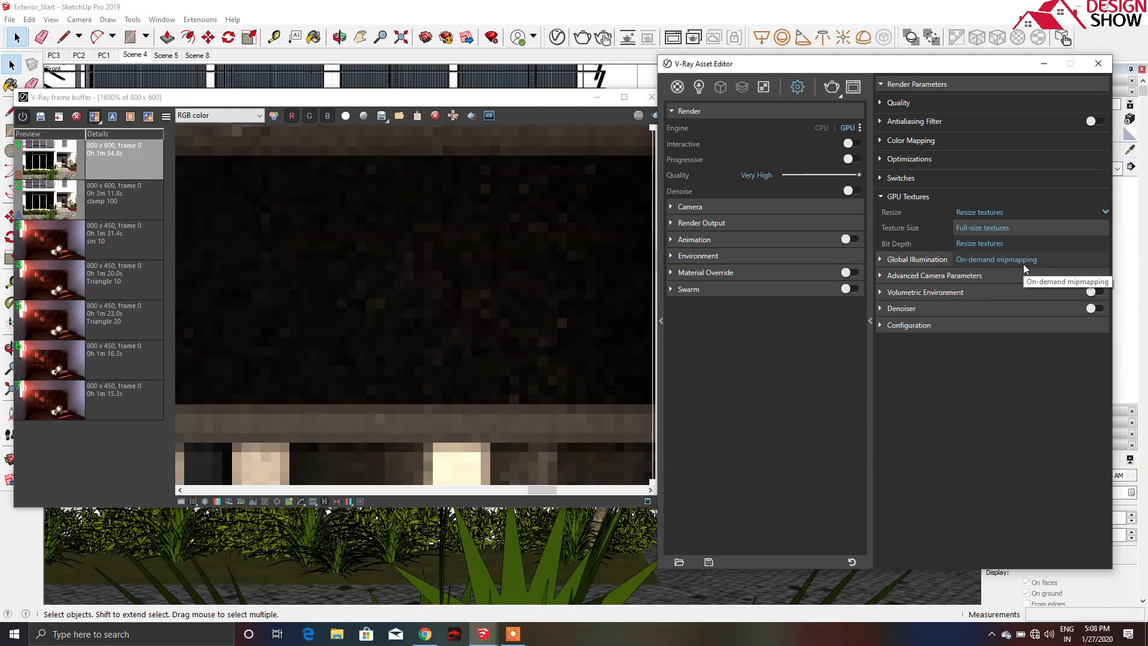
pyautogui.click(988, 246)
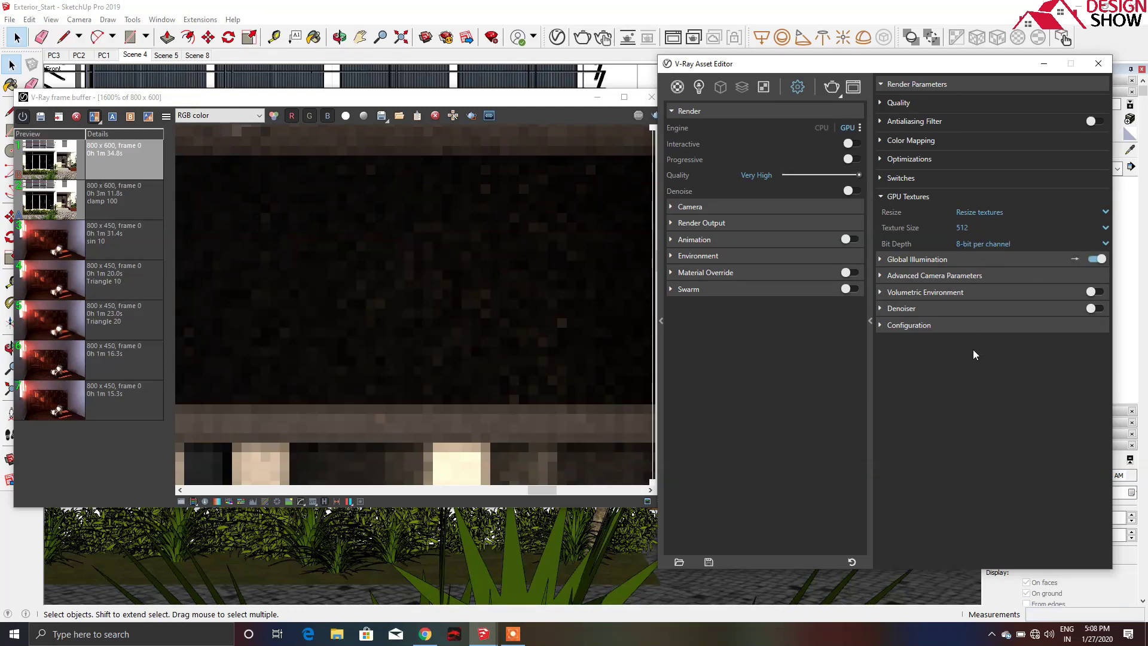
pyautogui.moveTo(901, 228)
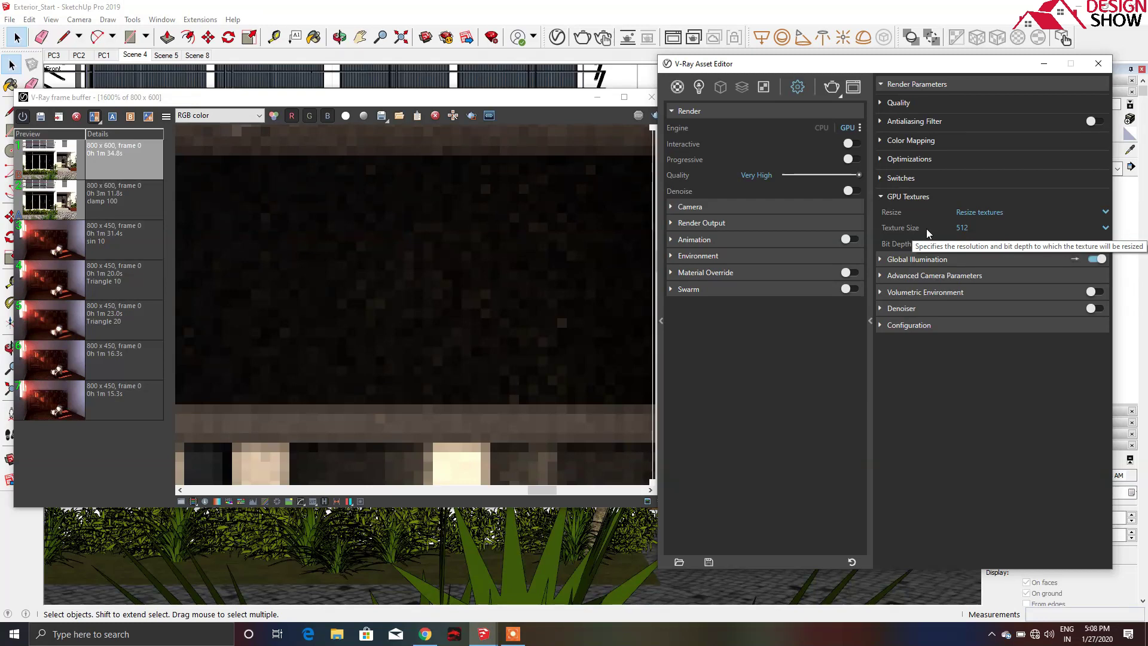
pyautogui.click(976, 227)
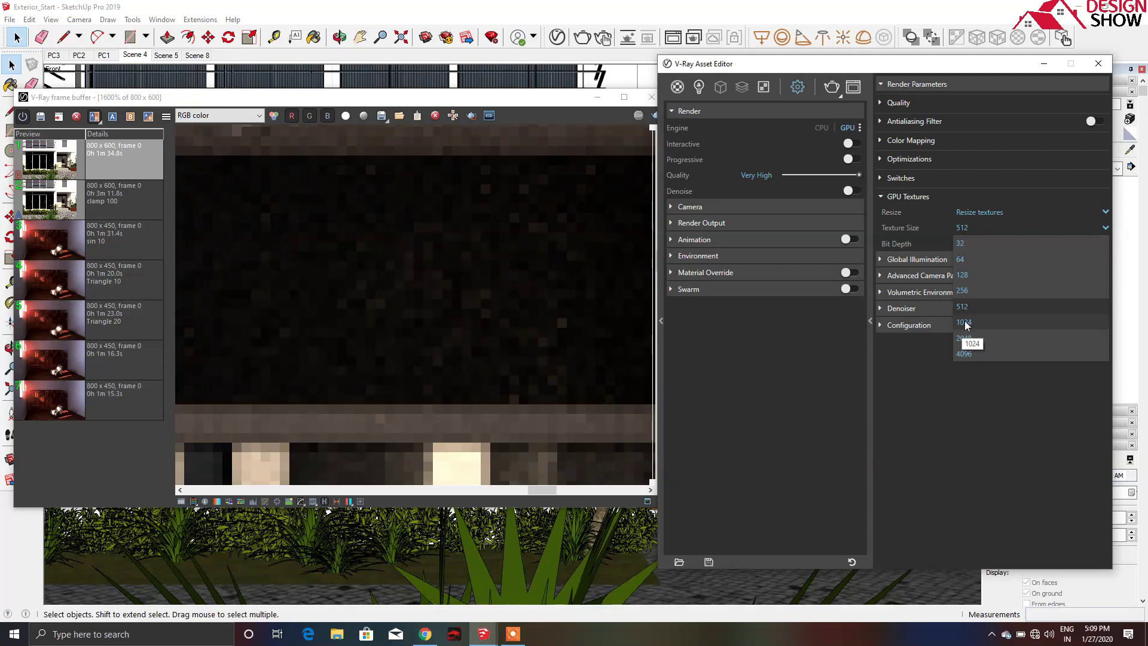
pyautogui.click(912, 346)
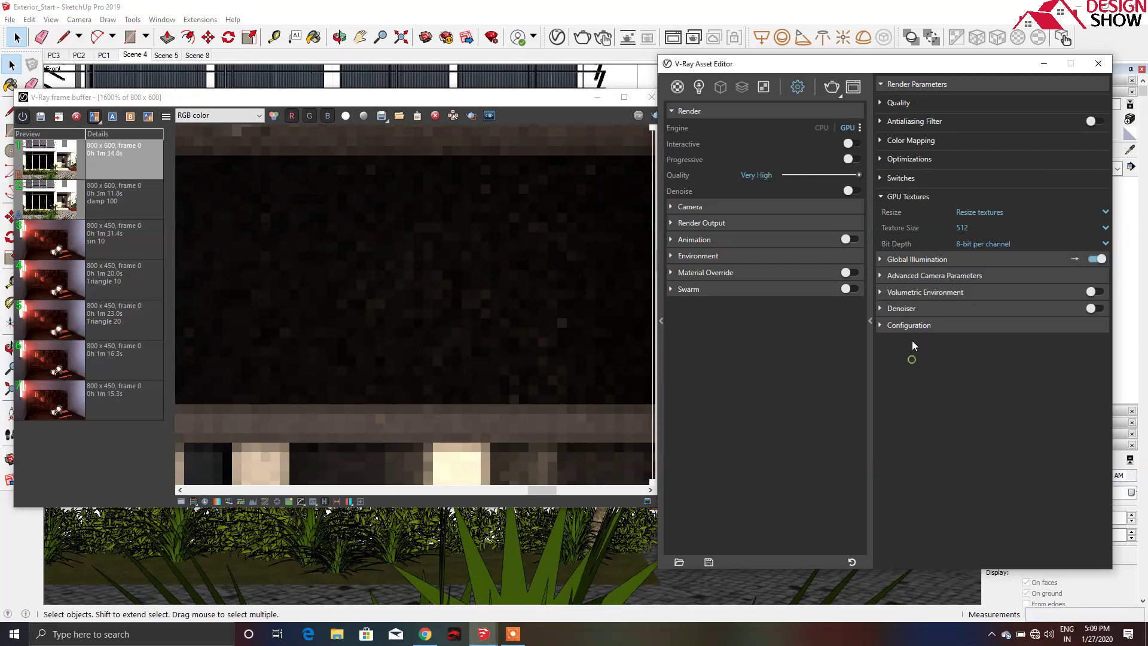
pyautogui.click(966, 248)
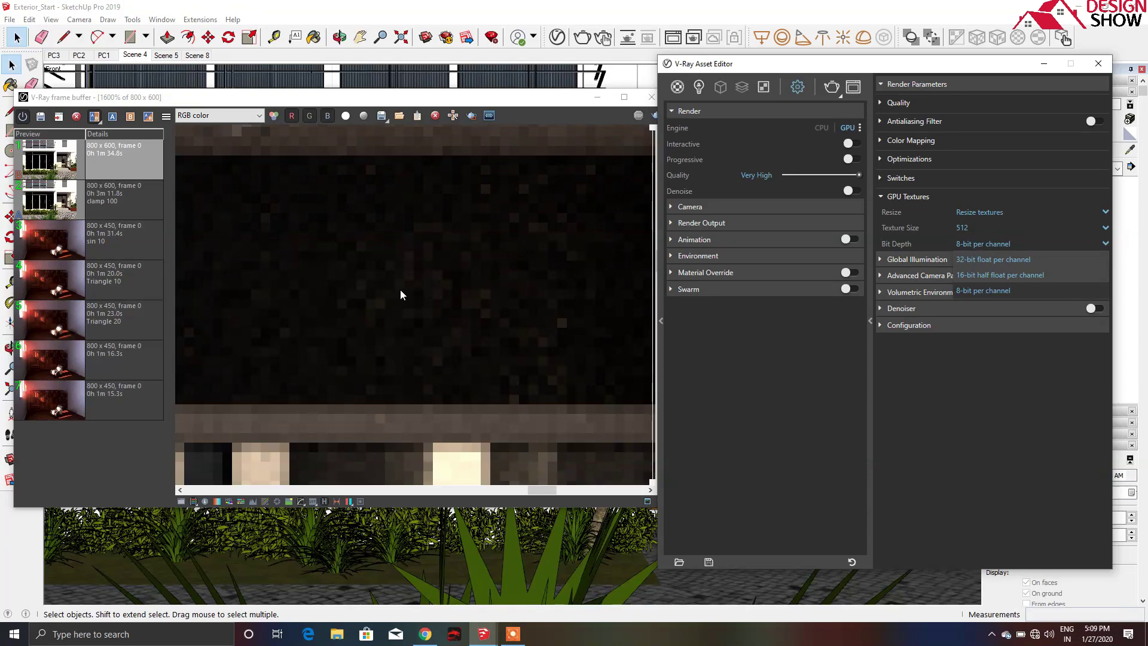
pyautogui.scroll(-2, 398, 294)
# Step: Keep GPU texture bit depth at 8-bit per channel and expand Quality showing Bucket Size 32
pyautogui.scroll(-1, 399, 298)
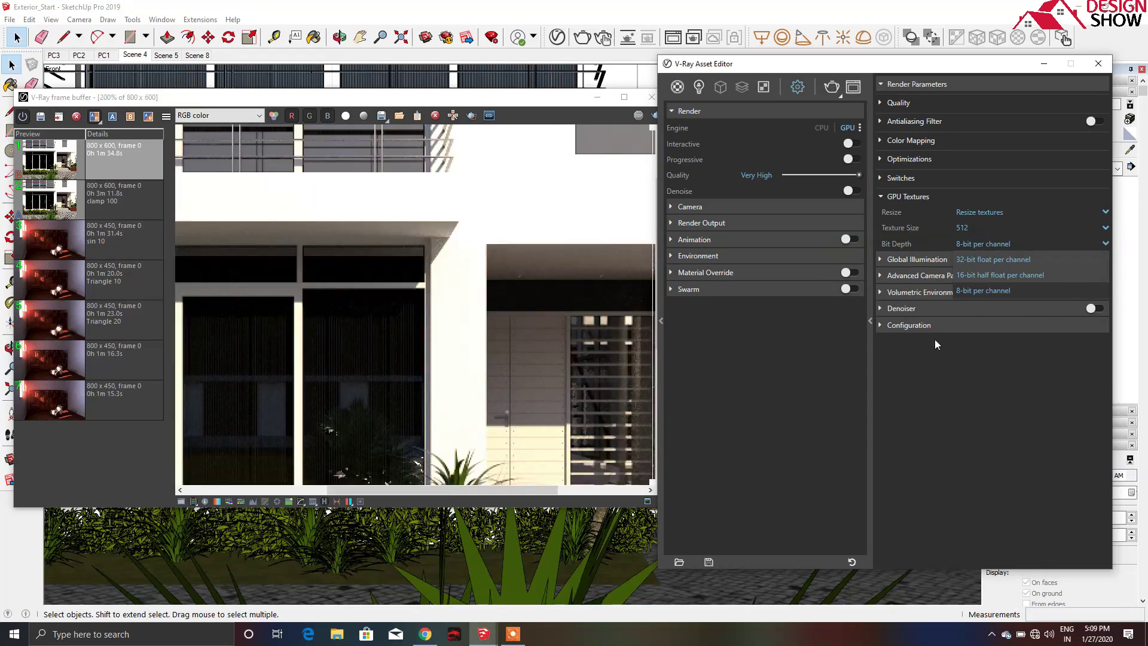
pyautogui.click(947, 360)
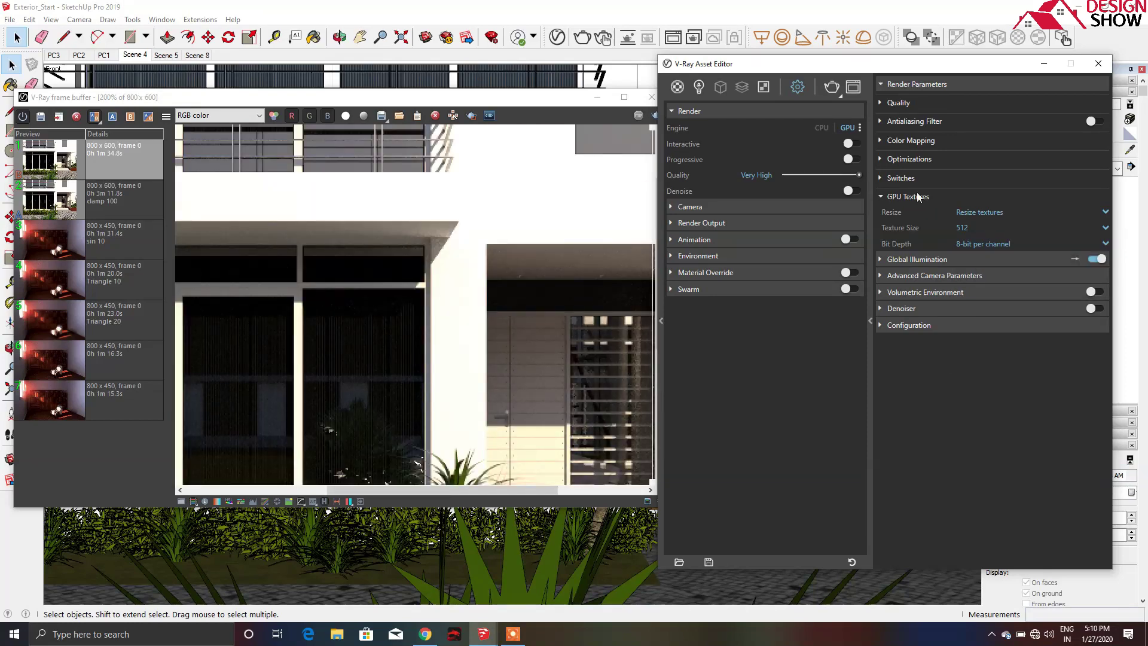
pyautogui.click(973, 243)
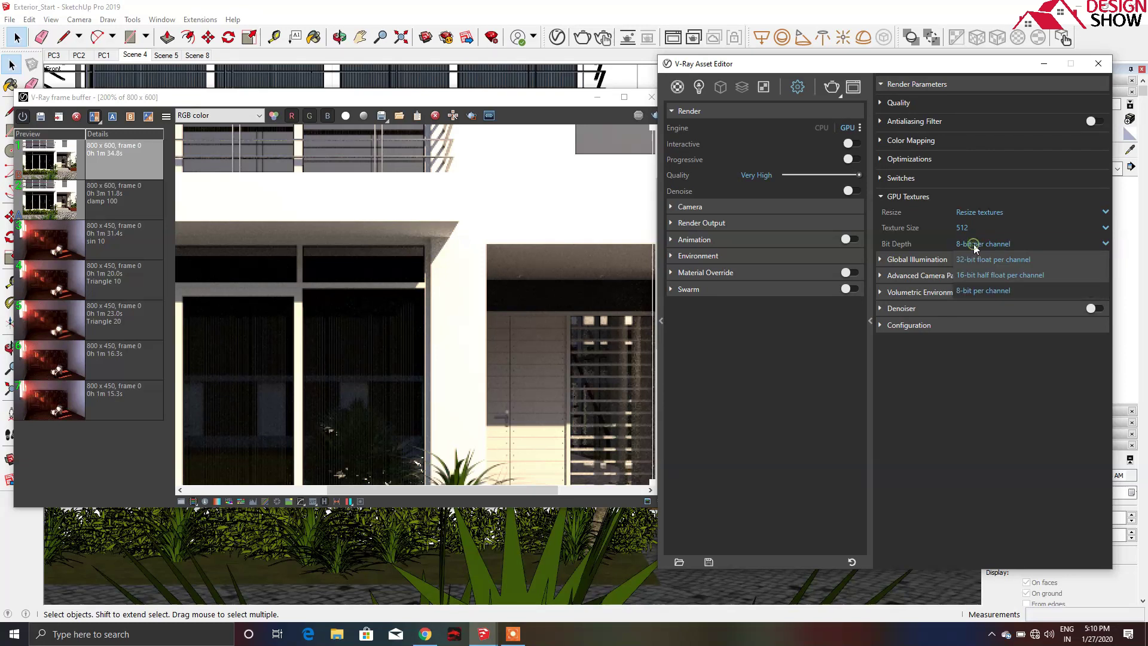
pyautogui.click(942, 358)
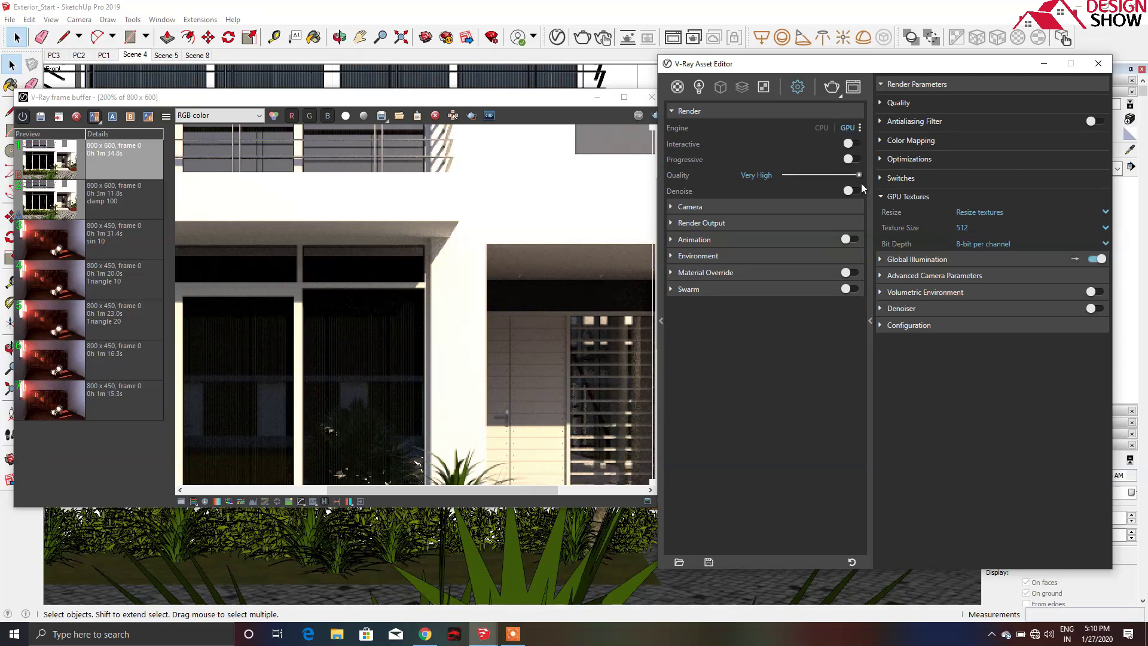
pyautogui.click(918, 98)
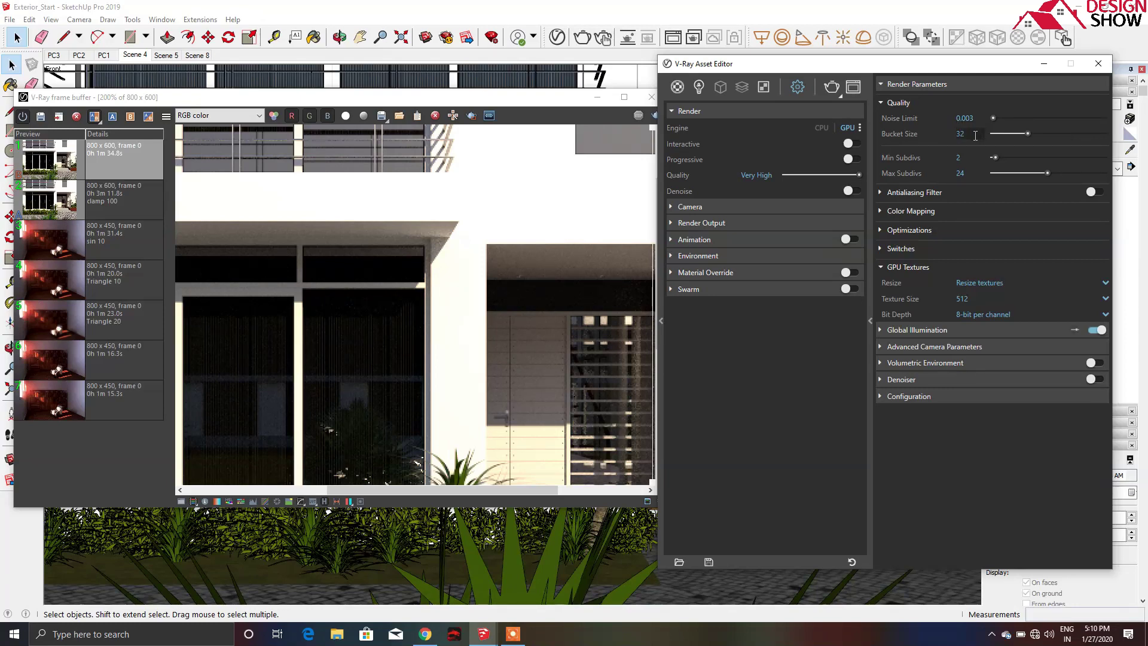
pyautogui.moveTo(961, 134)
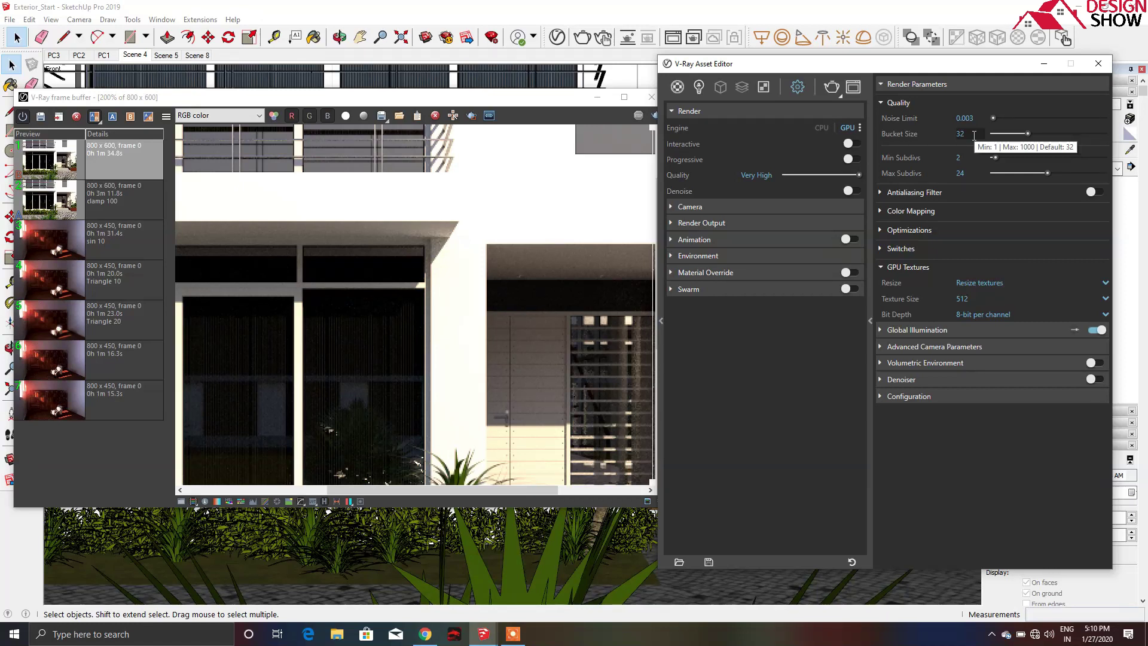
# Step: Expand and fold Color Mapping, then expand Optimizations and Switches
pyautogui.click(941, 212)
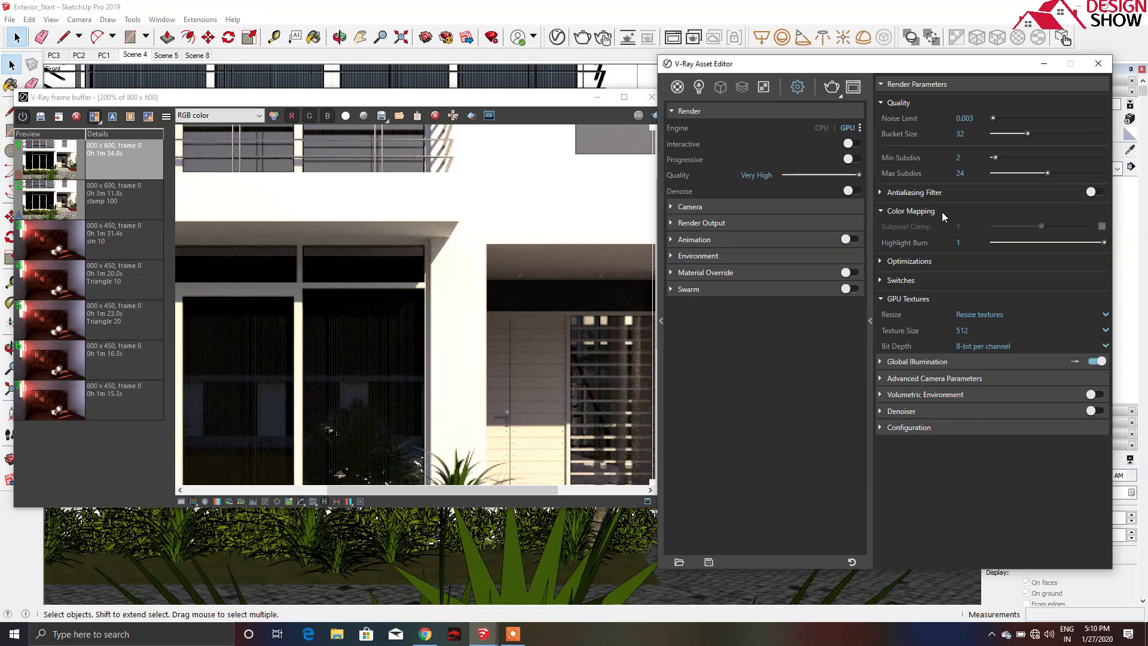
pyautogui.click(942, 213)
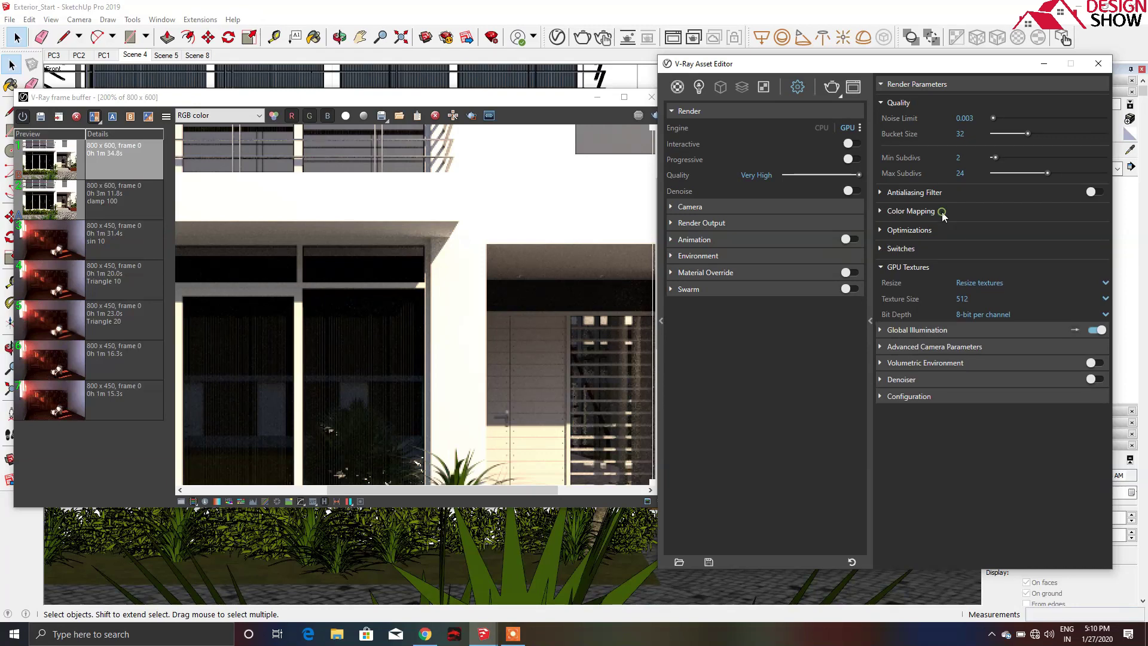
pyautogui.click(917, 232)
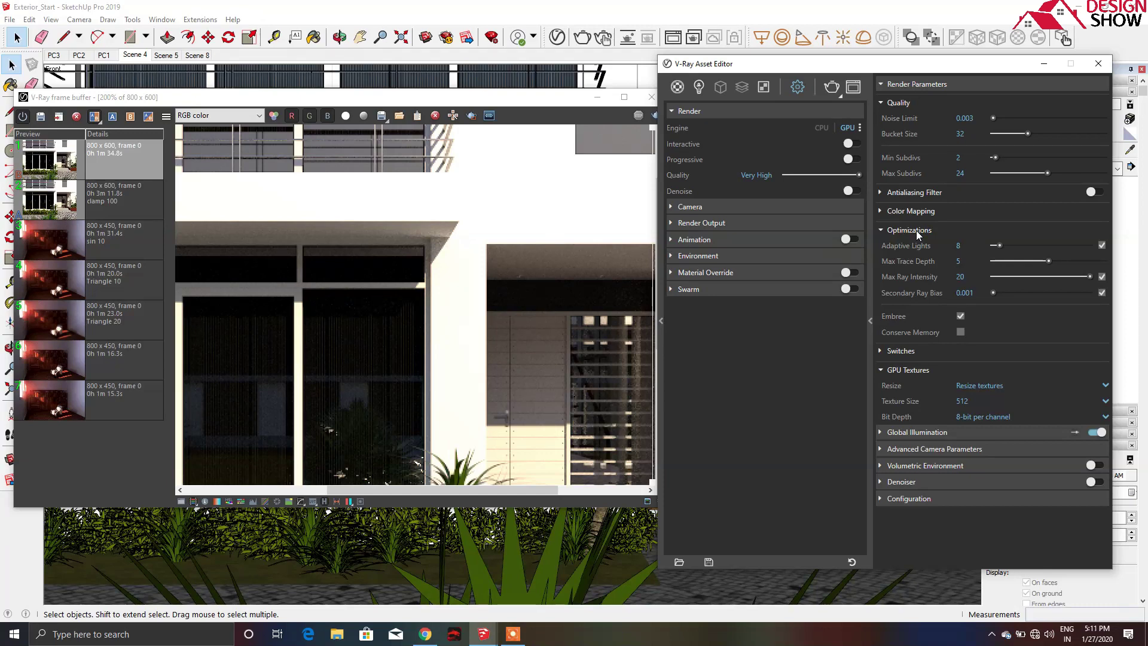
pyautogui.click(908, 357)
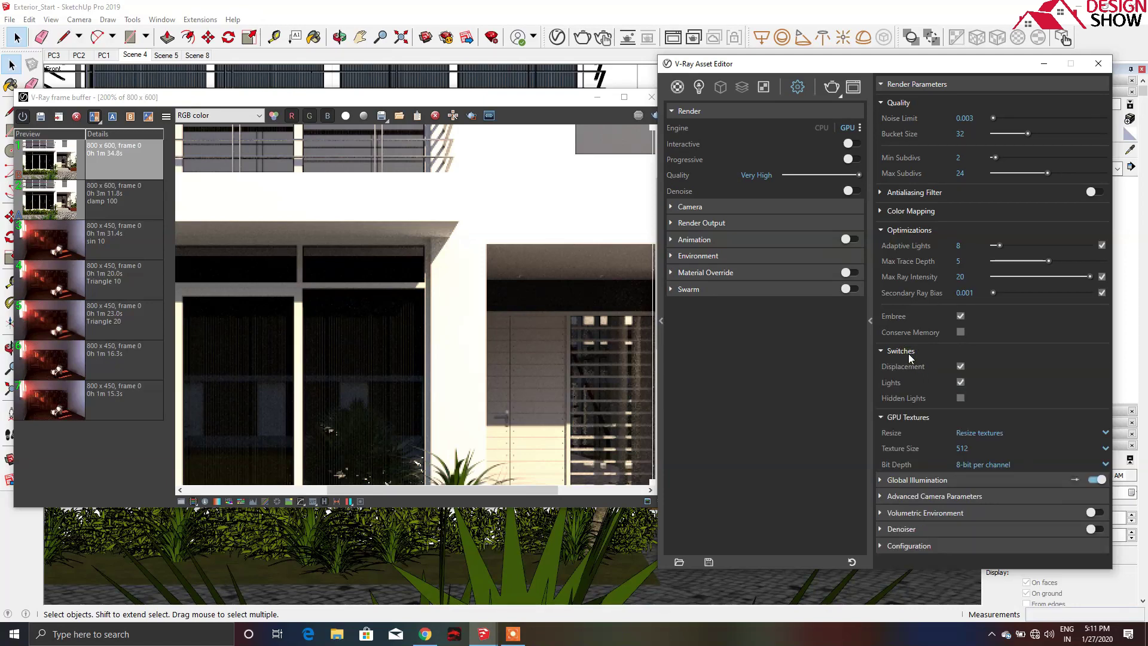
# Step: Toggle the engine to CPU and back to GPU, keeping bit depth at 8-bit per channel
pyautogui.click(820, 128)
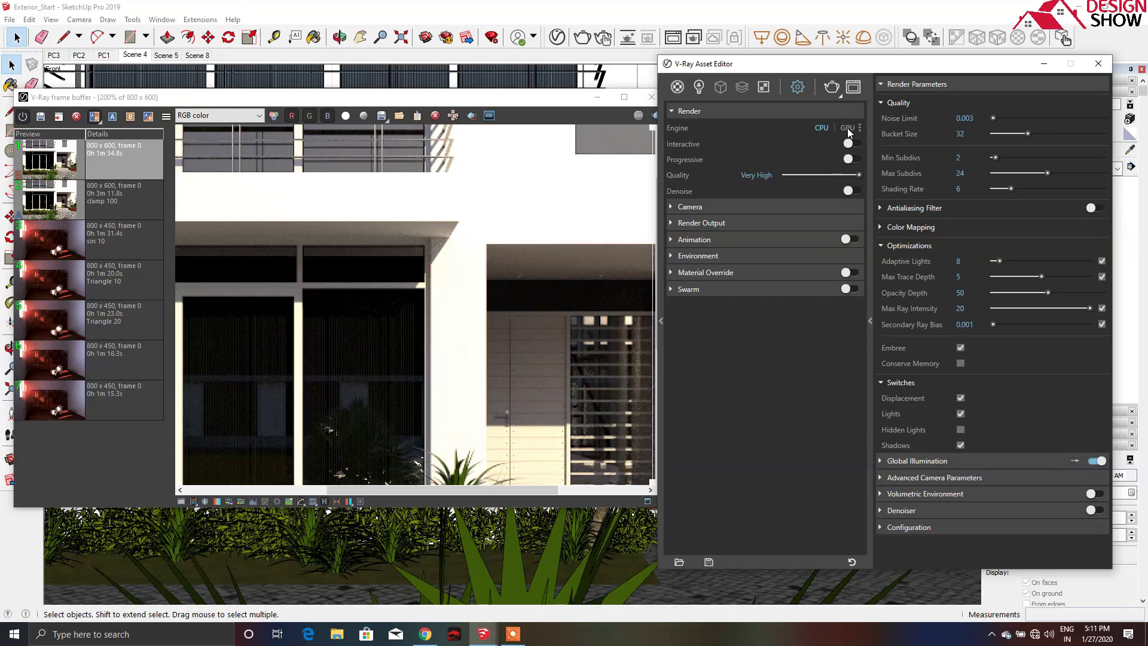
pyautogui.click(848, 128)
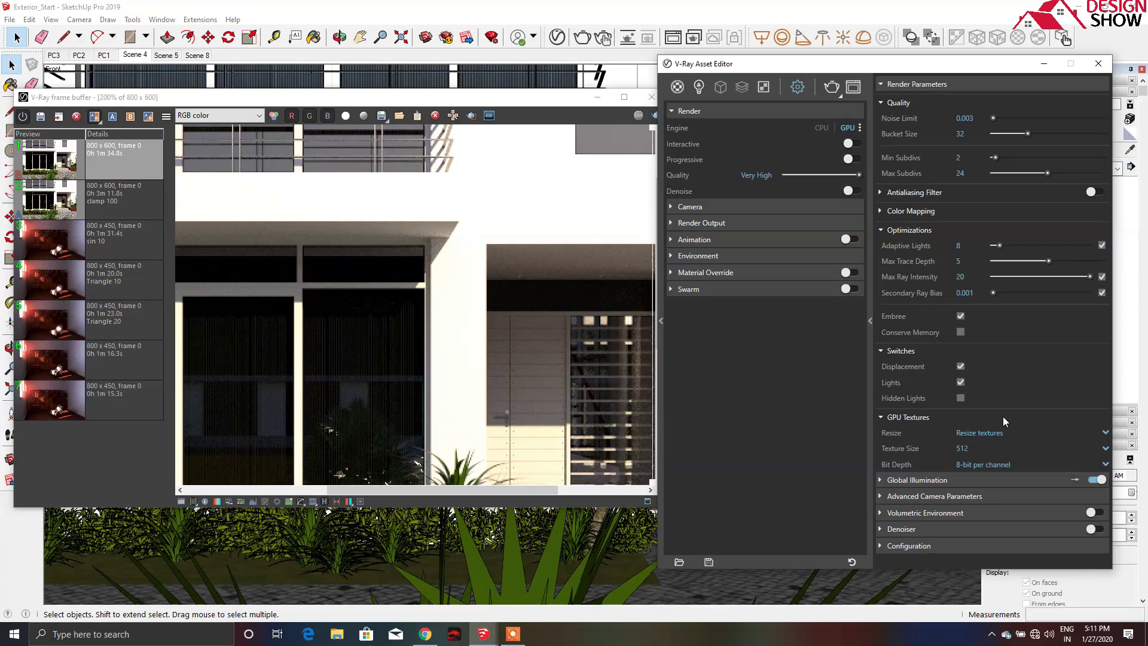
pyautogui.click(977, 465)
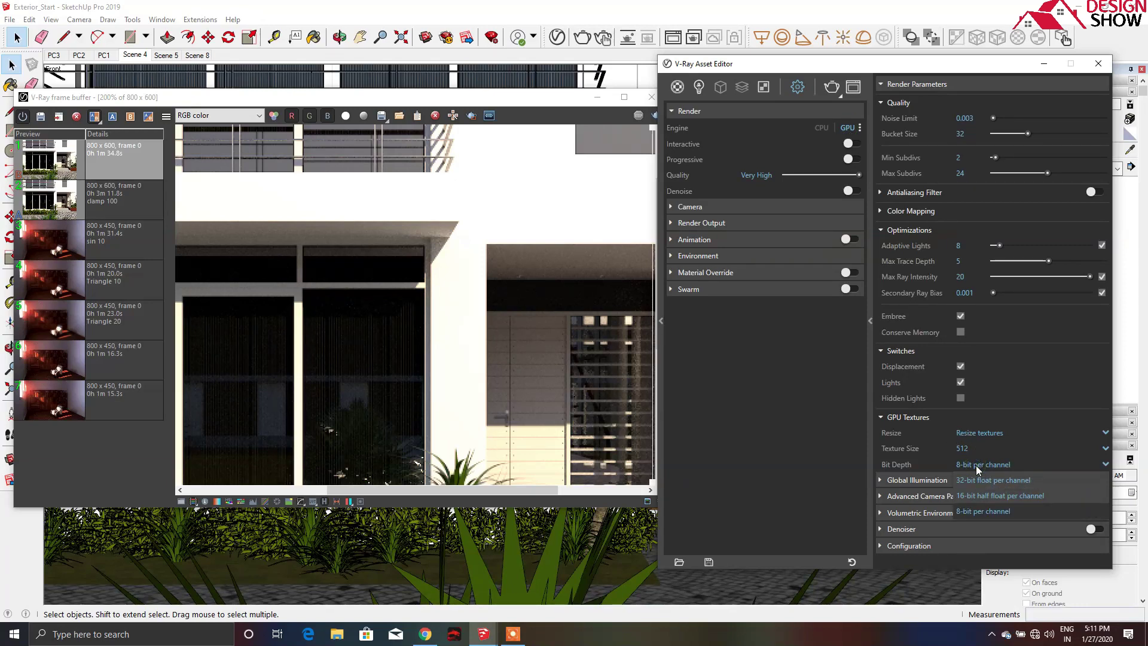
pyautogui.click(991, 509)
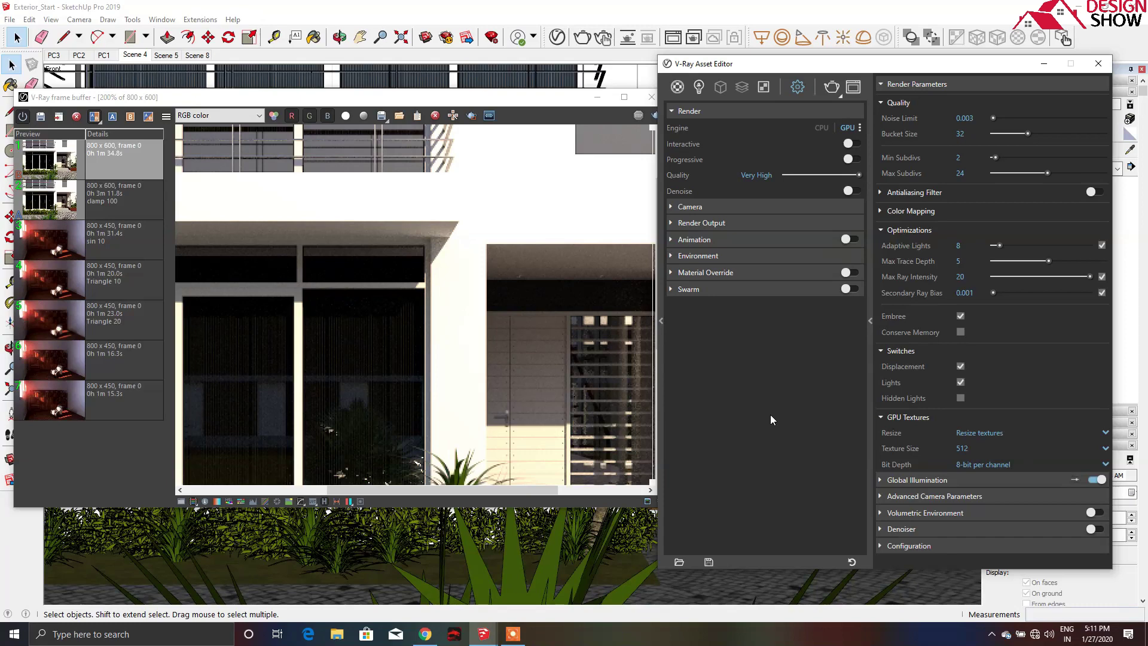